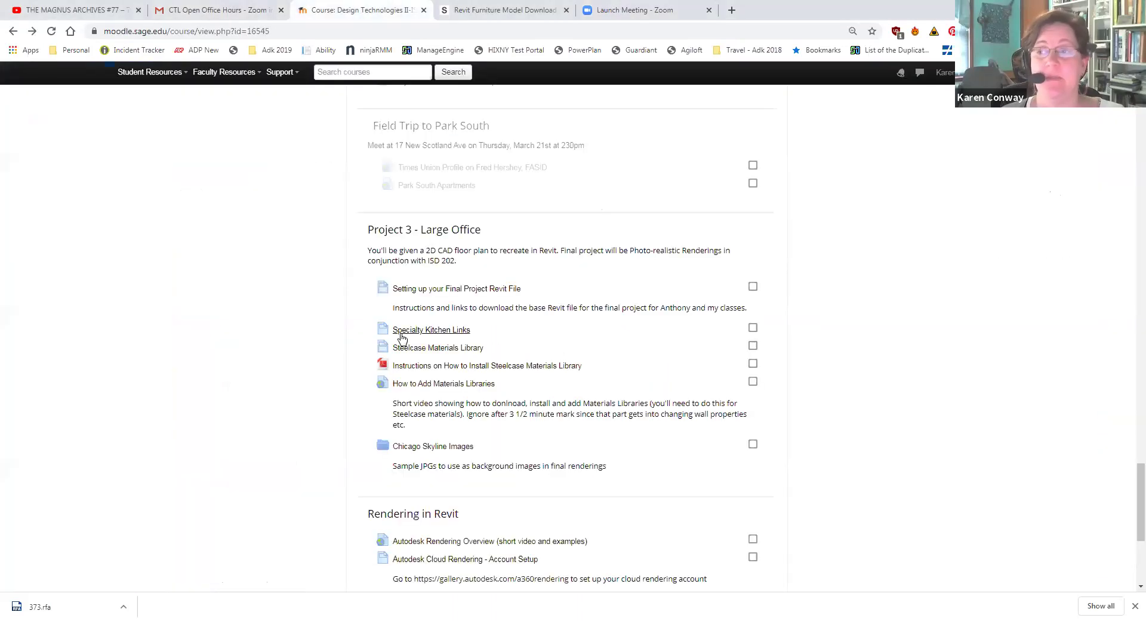
Find the Steelcase Materials Library link under Project 3 and open its page.
{"action": "scroll", "coordinate": [317, 344], "scroll_direction": "up", "scroll_amount": 8}
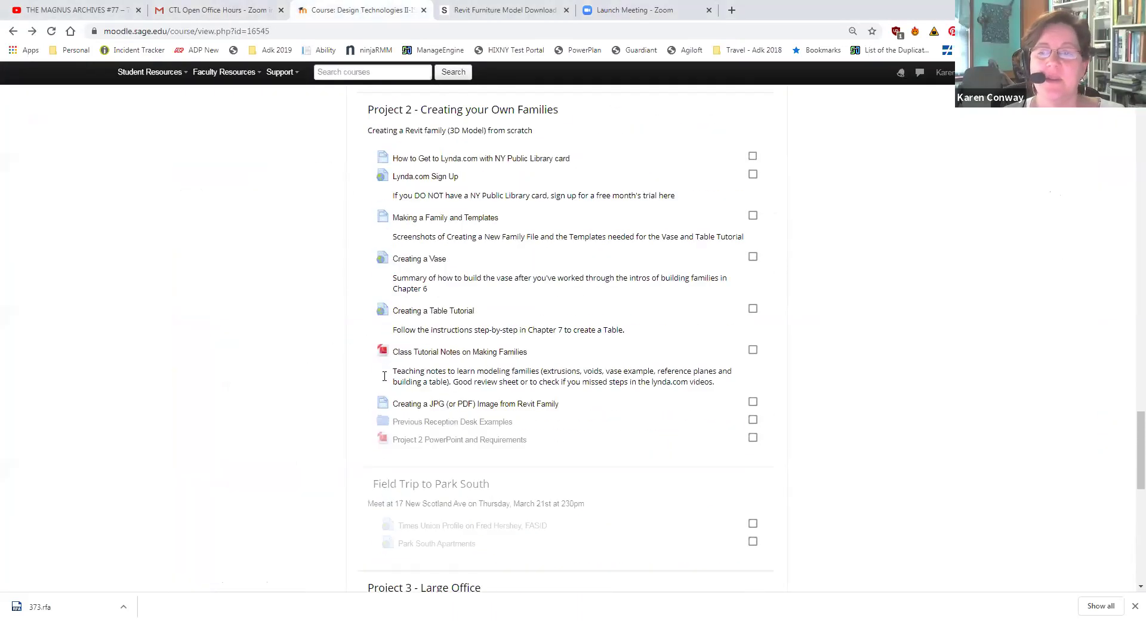
{"action": "scroll", "coordinate": [356, 416], "scroll_direction": "up", "scroll_amount": 20}
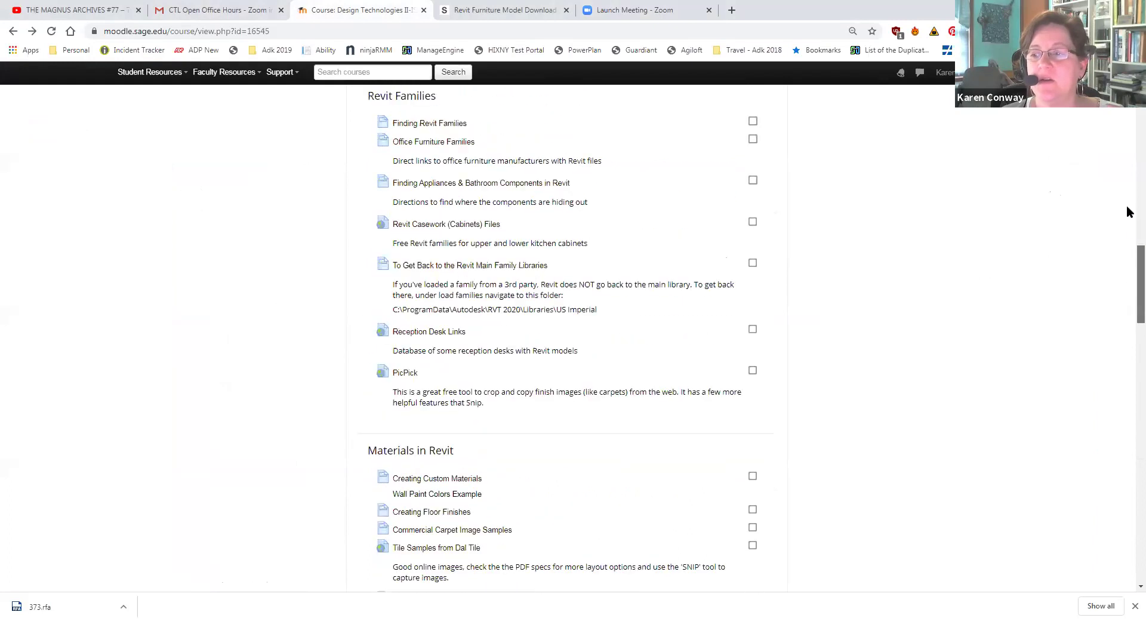
{"action": "scroll", "coordinate": [471, 133], "scroll_direction": "up", "scroll_amount": 12}
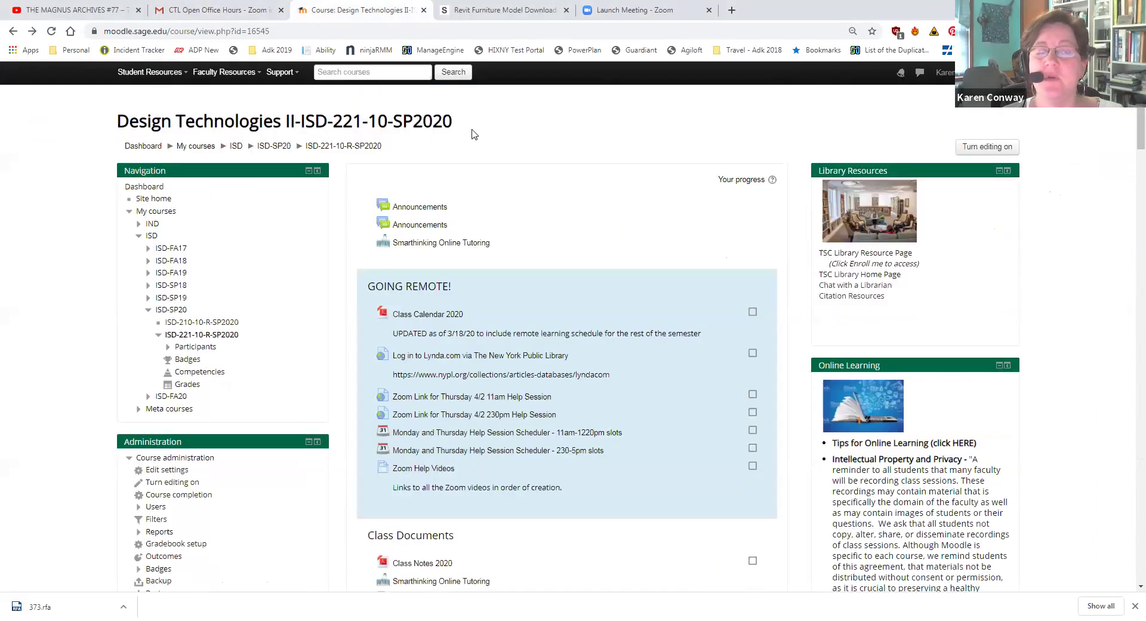
{"action": "scroll", "coordinate": [519, 402], "scroll_direction": "down", "scroll_amount": 4}
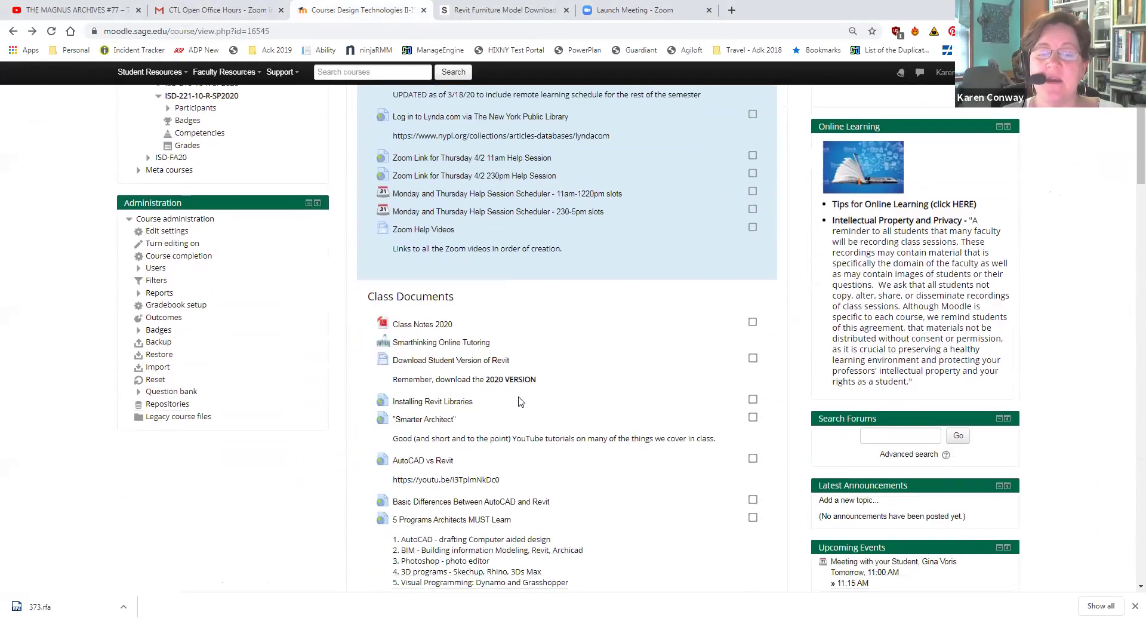
{"action": "scroll", "coordinate": [519, 402], "scroll_direction": "down", "scroll_amount": 10}
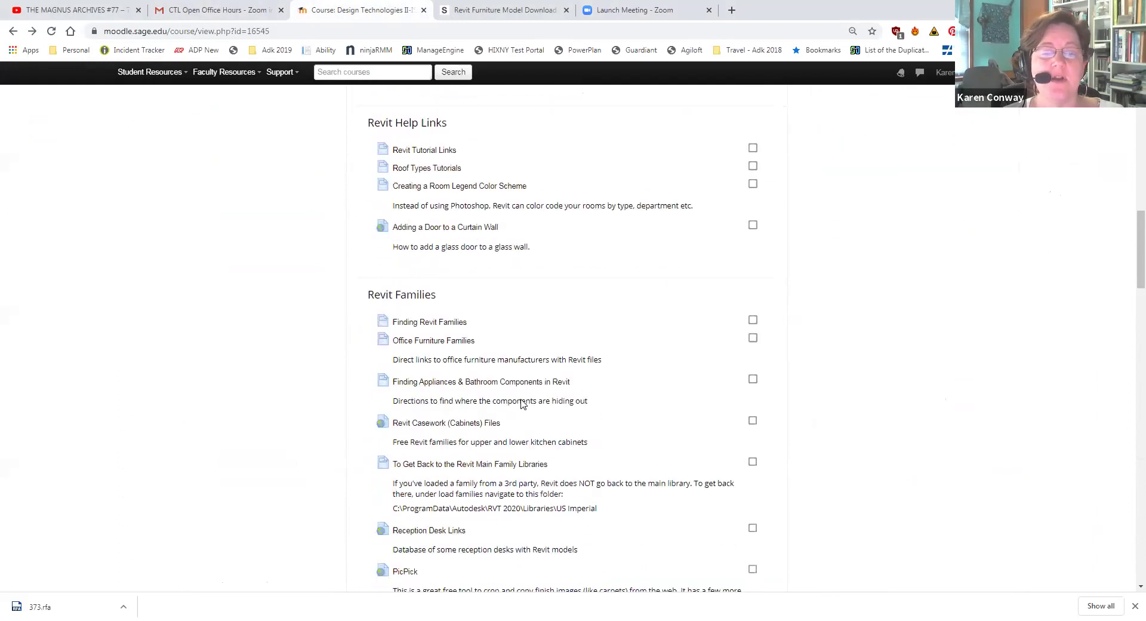
{"action": "scroll", "coordinate": [521, 404], "scroll_direction": "down", "scroll_amount": 6}
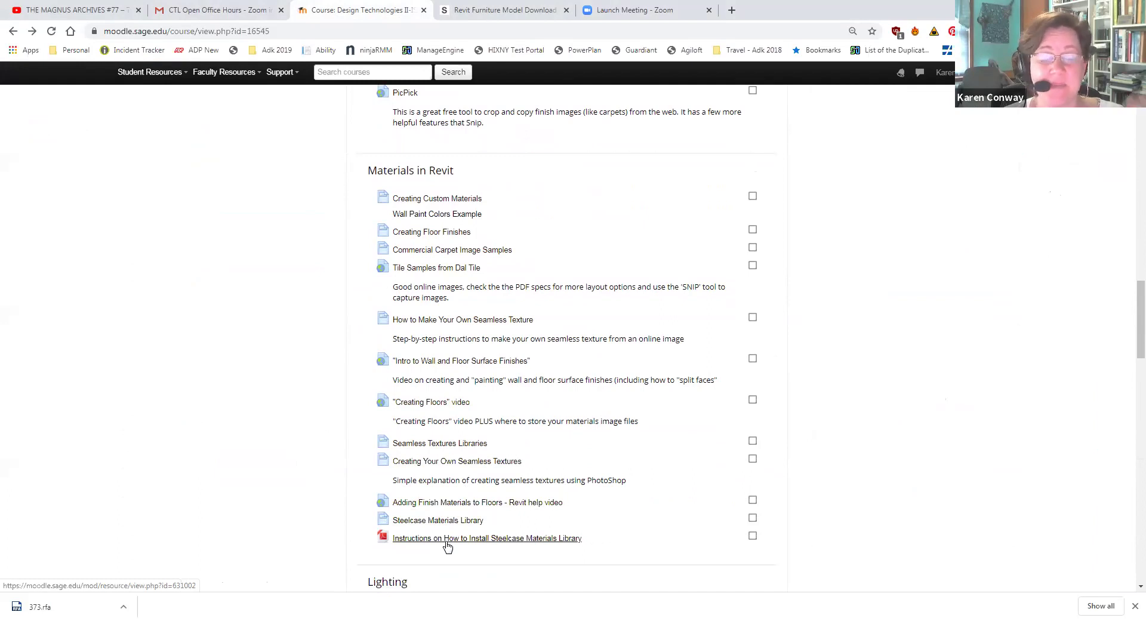
{"action": "scroll", "coordinate": [448, 546], "scroll_direction": "down", "scroll_amount": 15}
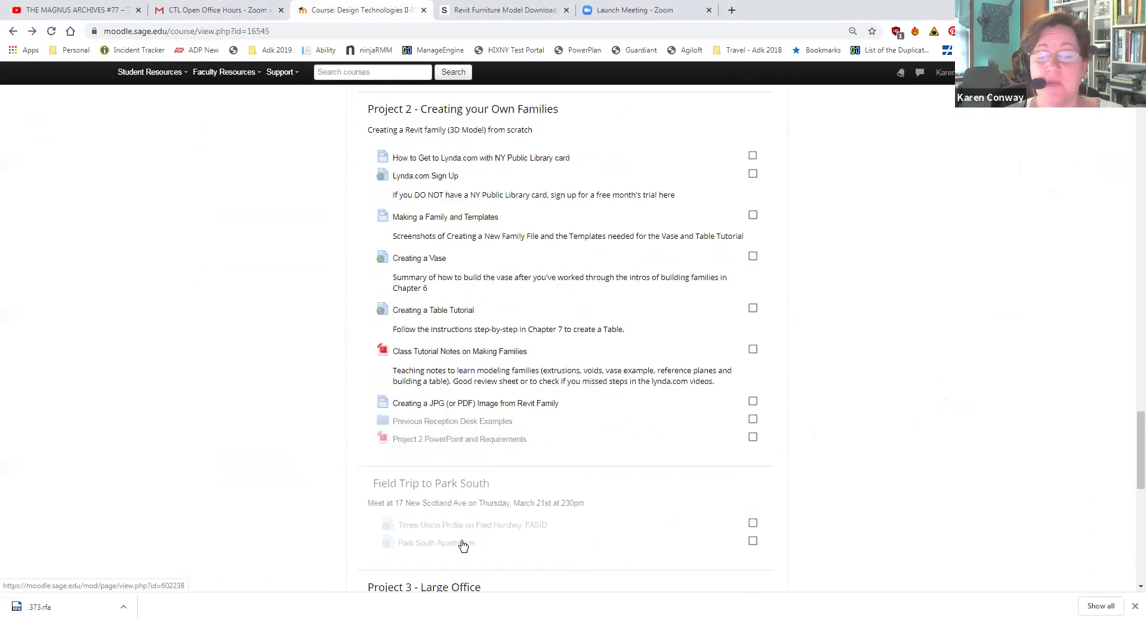
{"action": "scroll", "coordinate": [463, 545], "scroll_direction": "down", "scroll_amount": 6}
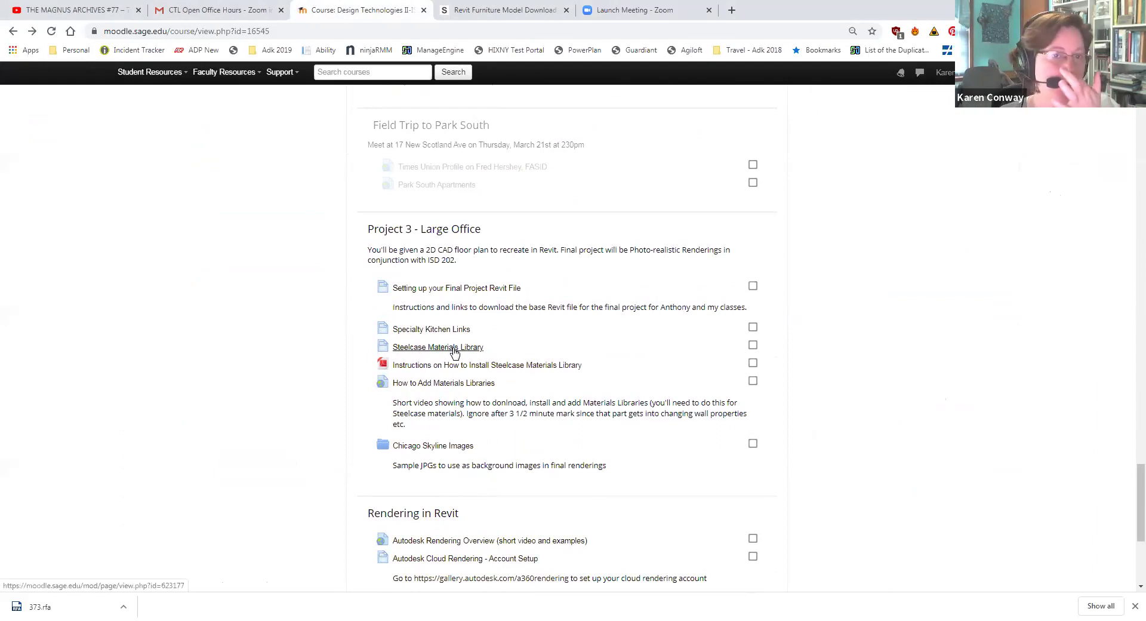
{"action": "left_click", "coordinate": [453, 348]}
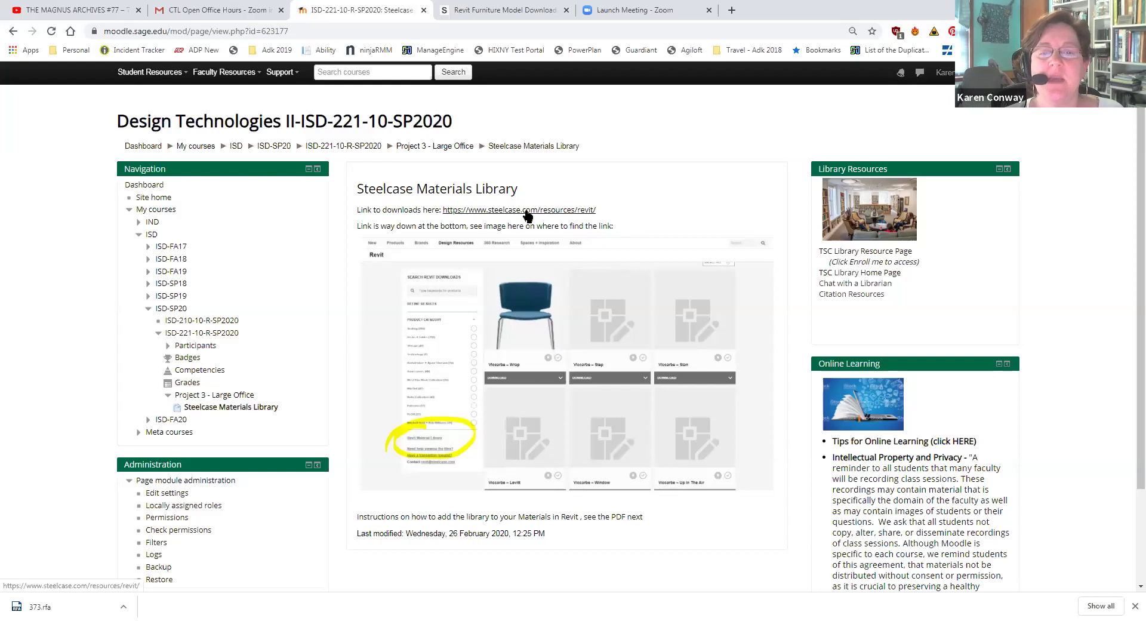
Download the Revit Material Library zip from steelcase.com and show it in the Downloads folder.
{"action": "left_click", "coordinate": [528, 211]}
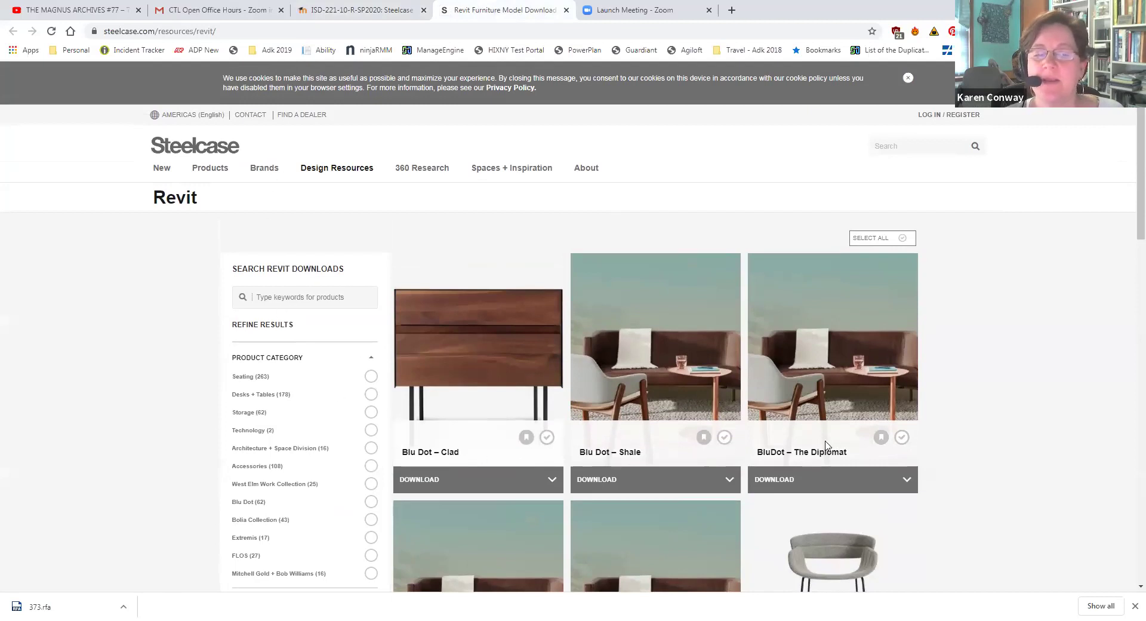
{"action": "scroll", "coordinate": [340, 472], "scroll_direction": "down", "scroll_amount": 3}
{"action": "scroll", "coordinate": [346, 472], "scroll_direction": "up", "scroll_amount": 3}
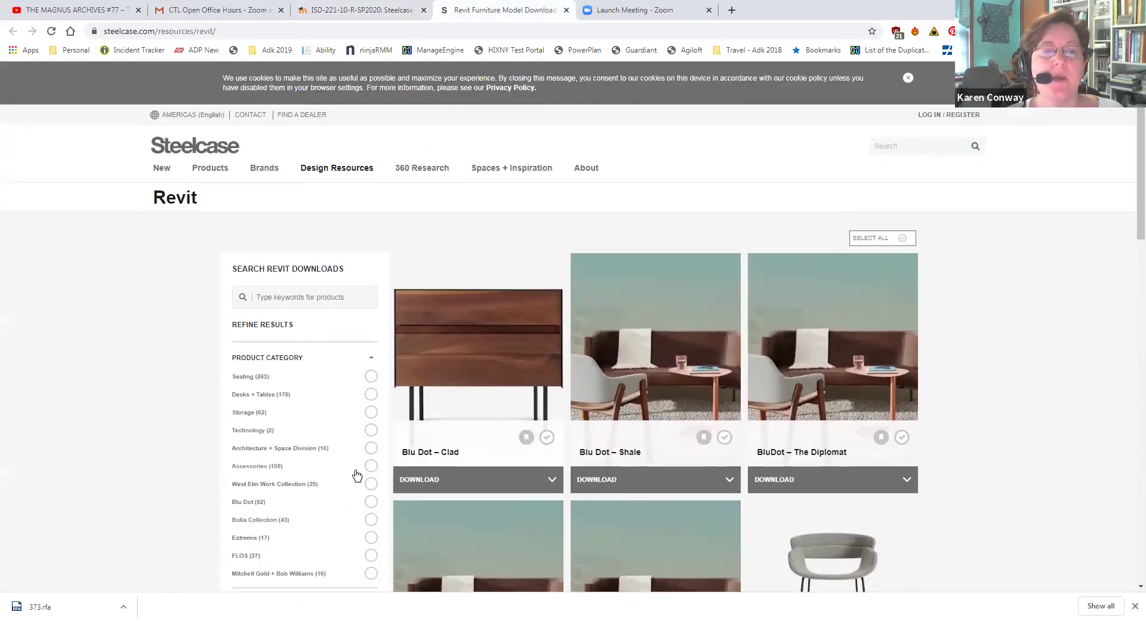
{"action": "scroll", "coordinate": [376, 380], "scroll_direction": "down", "scroll_amount": 1}
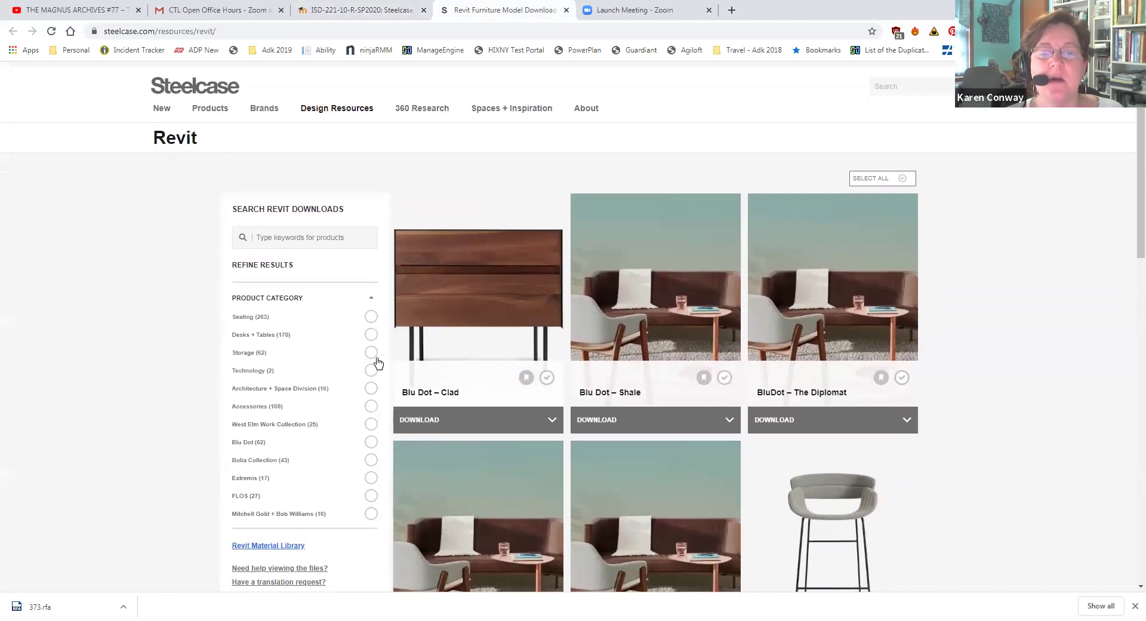
{"action": "scroll", "coordinate": [370, 361], "scroll_direction": "down", "scroll_amount": 3}
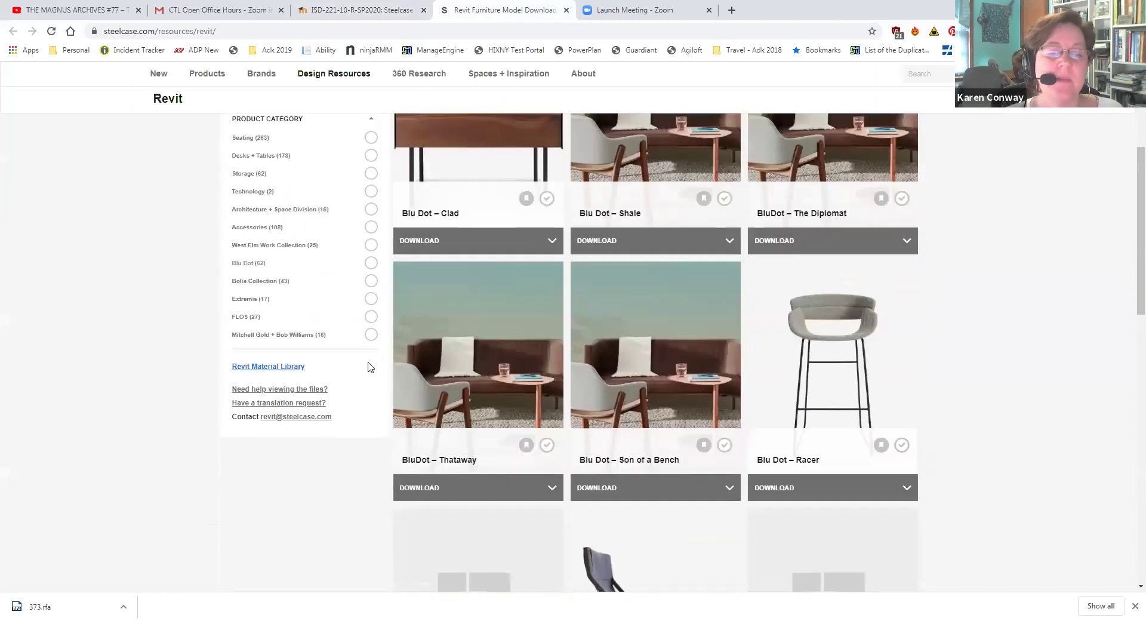
{"action": "left_click", "coordinate": [293, 368]}
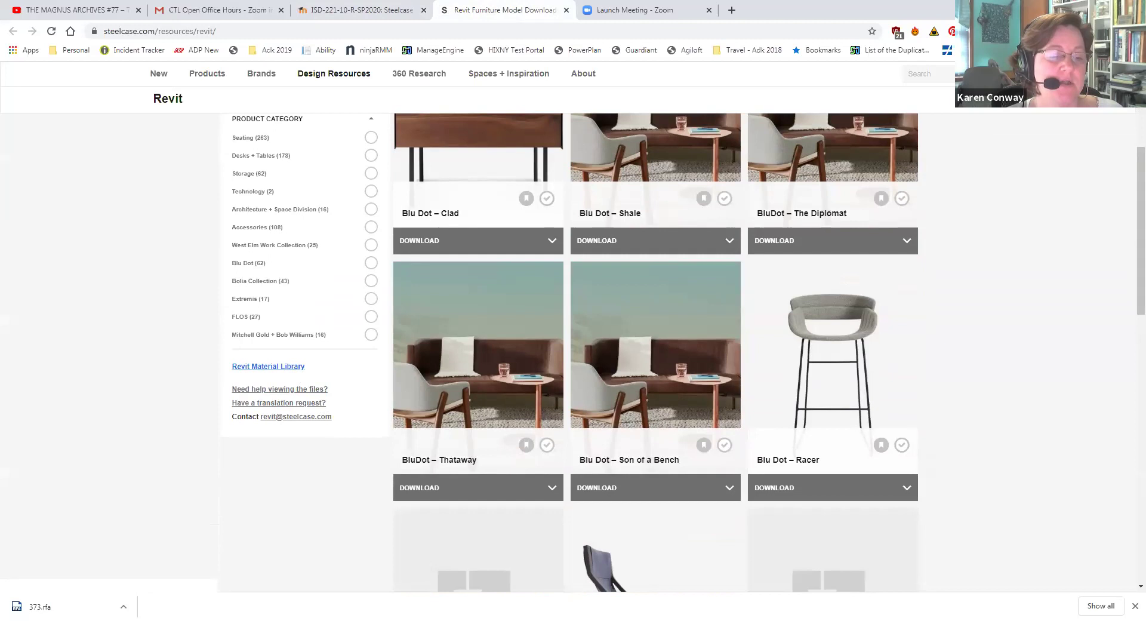
{"action": "left_click", "coordinate": [123, 607]}
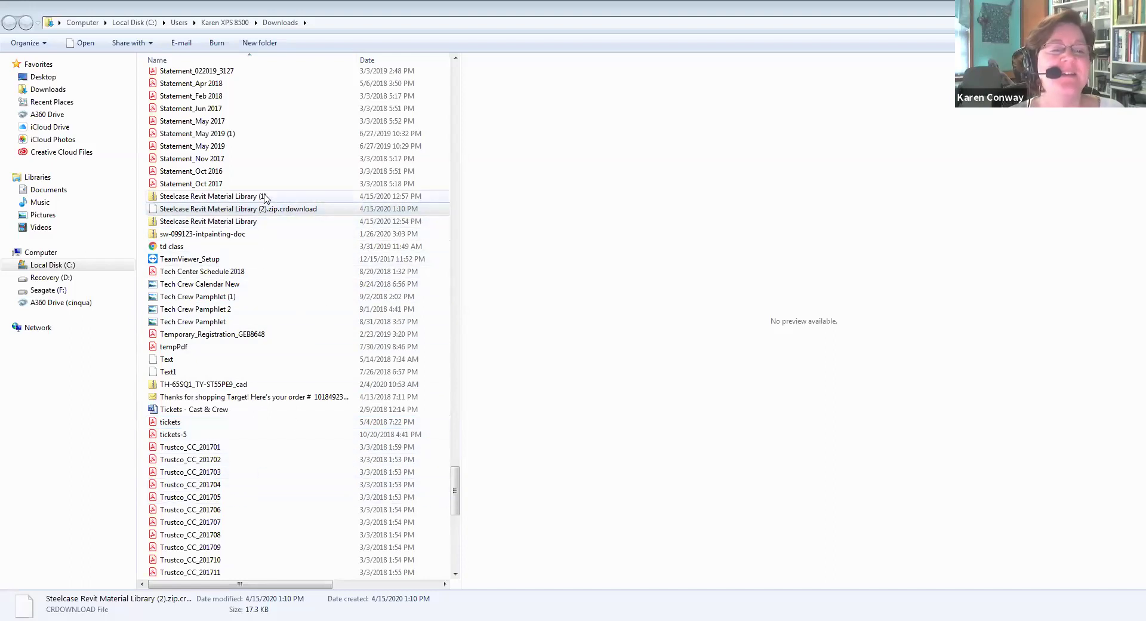
Bring up the context menu for the Steelcase Revit Material Library zip, undoing an accidental rename.
{"action": "left_click", "coordinate": [246, 226]}
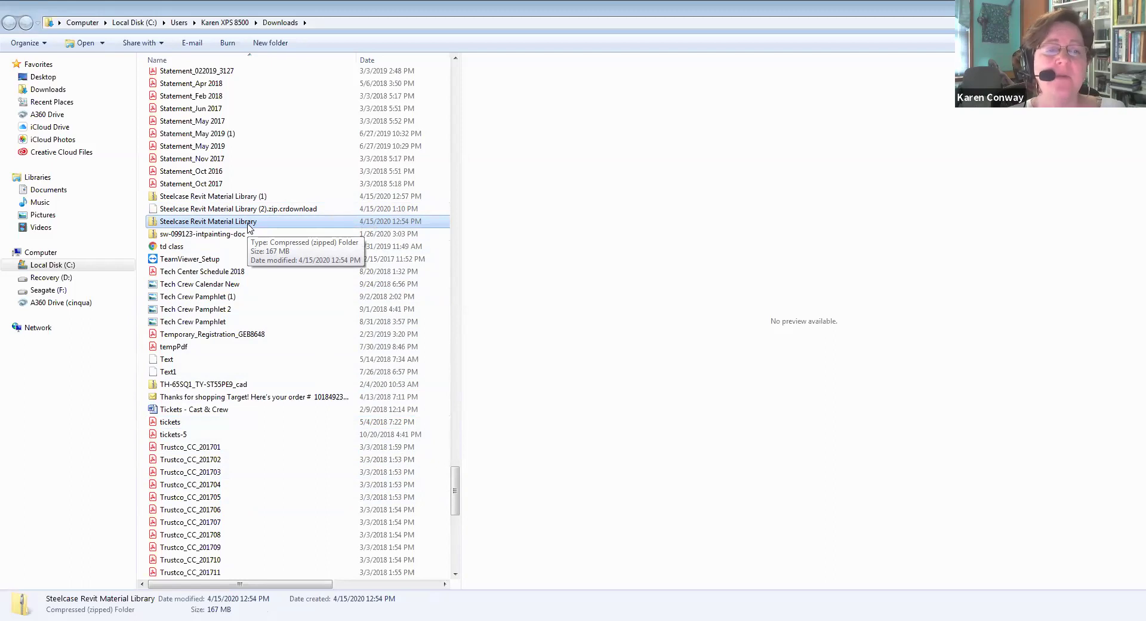
{"action": "right_click", "coordinate": [249, 227]}
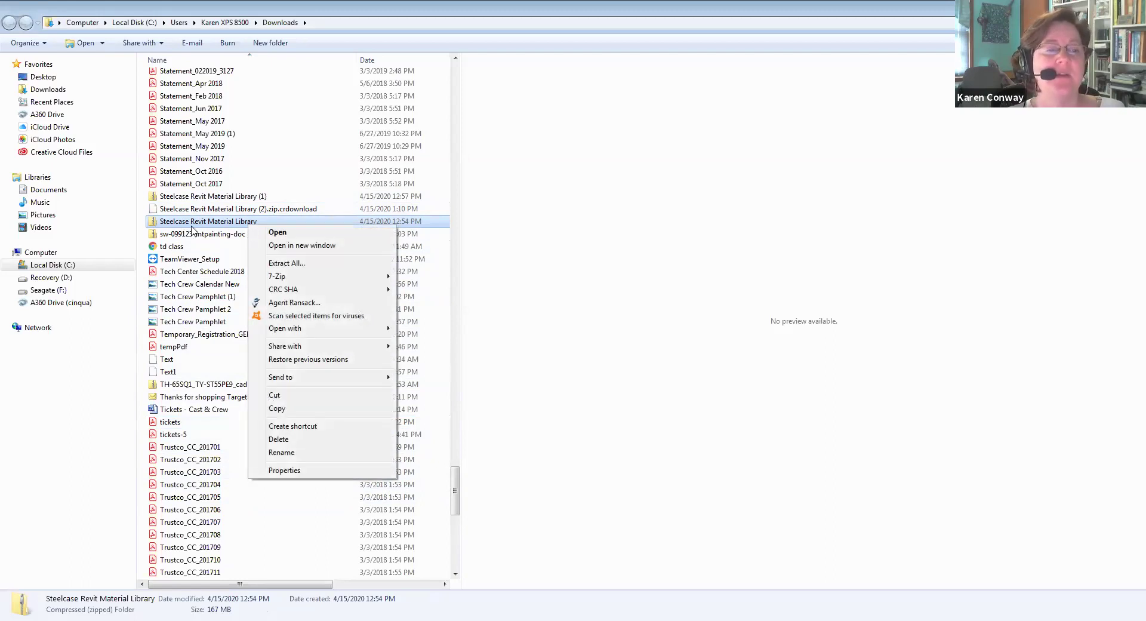
{"action": "left_click", "coordinate": [229, 228]}
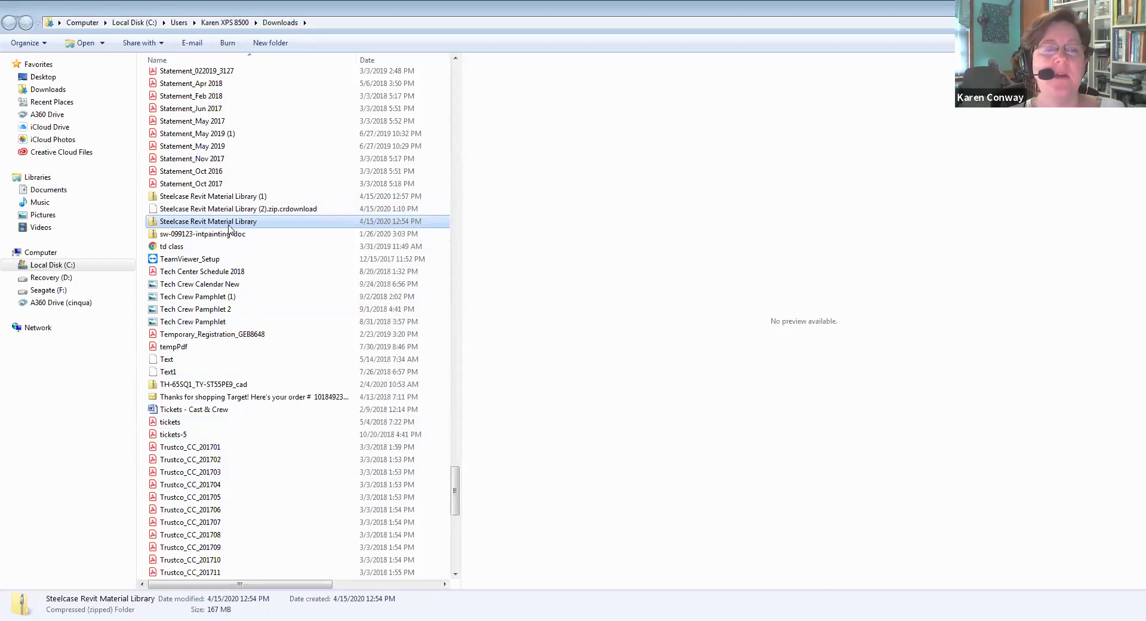
{"action": "right_click", "coordinate": [263, 225]}
{"action": "left_click", "coordinate": [246, 250]}
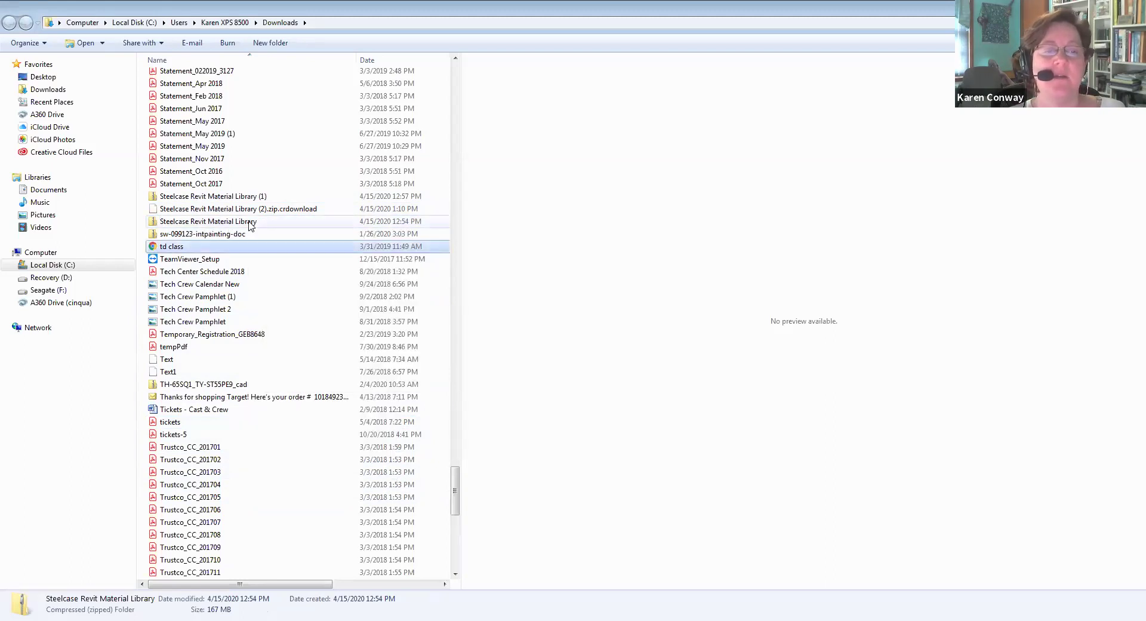
{"action": "left_click", "coordinate": [247, 222]}
{"action": "right_click", "coordinate": [249, 223]}
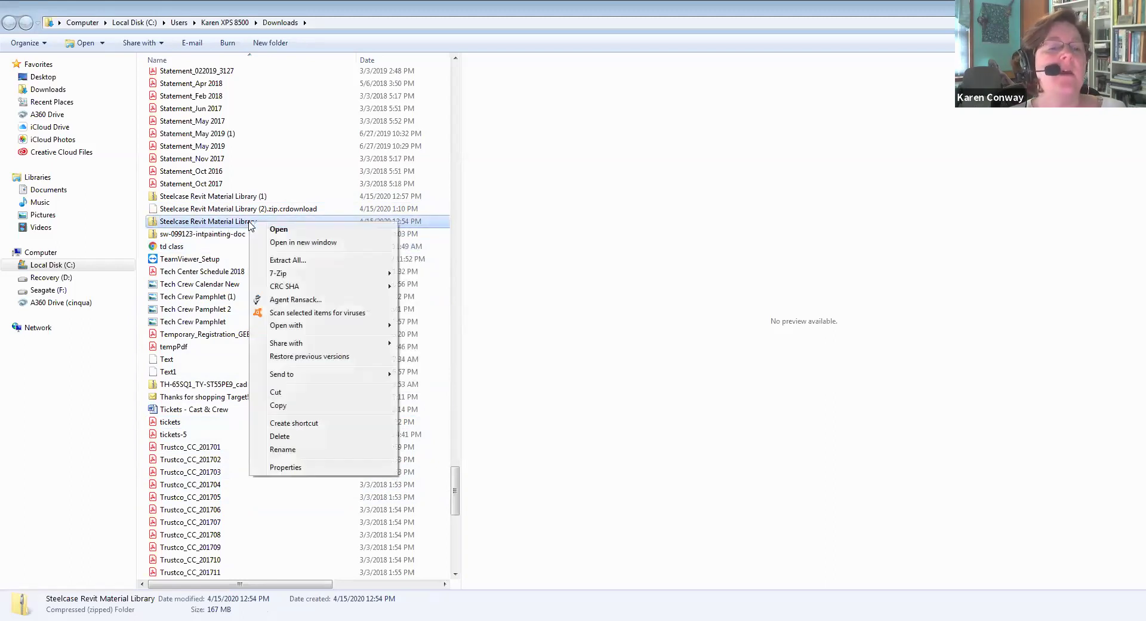
Extract All from the zip into the existing Steelcase Material folder.
{"action": "left_click", "coordinate": [298, 262]}
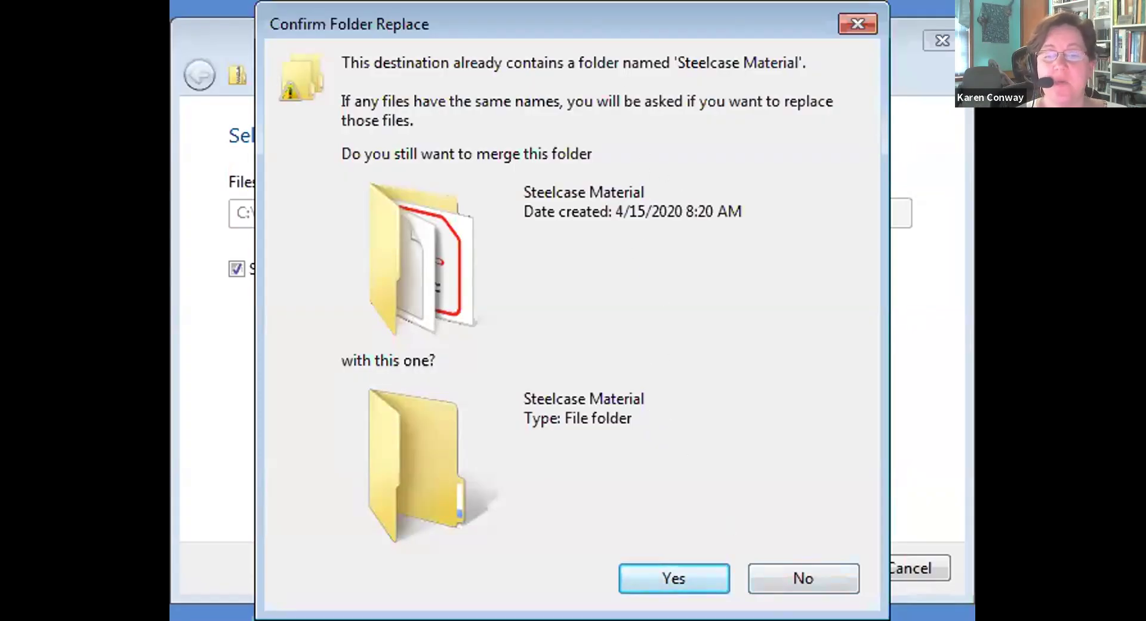
Decline the folder merge, then open Revit's Material Browser and its library options.
{"action": "left_click", "coordinate": [806, 579]}
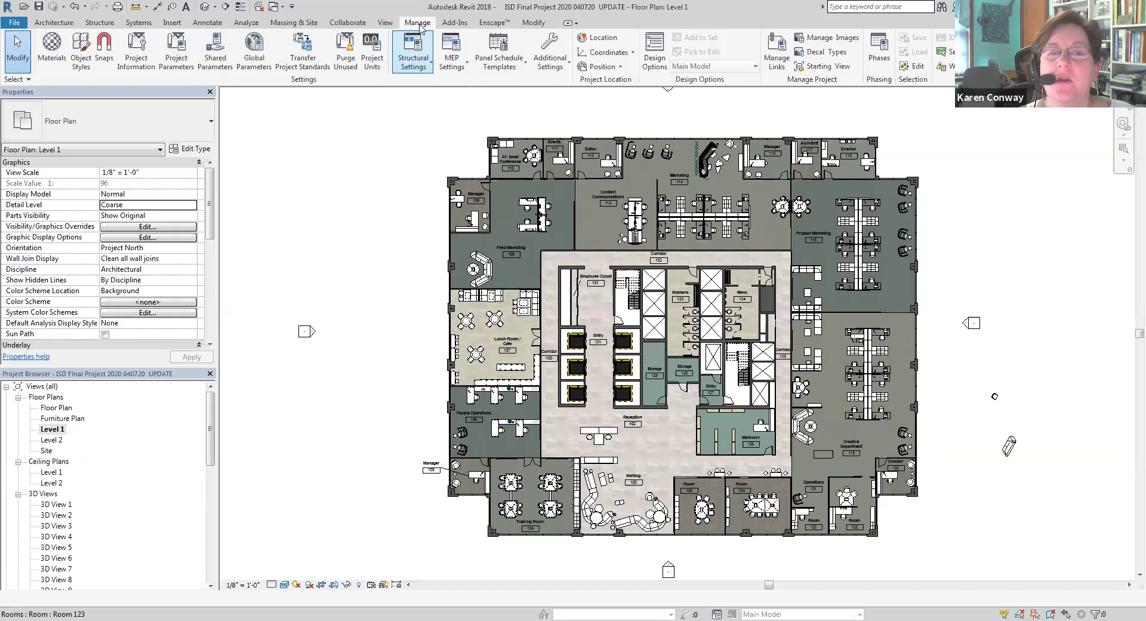
{"action": "left_click", "coordinate": [57, 61]}
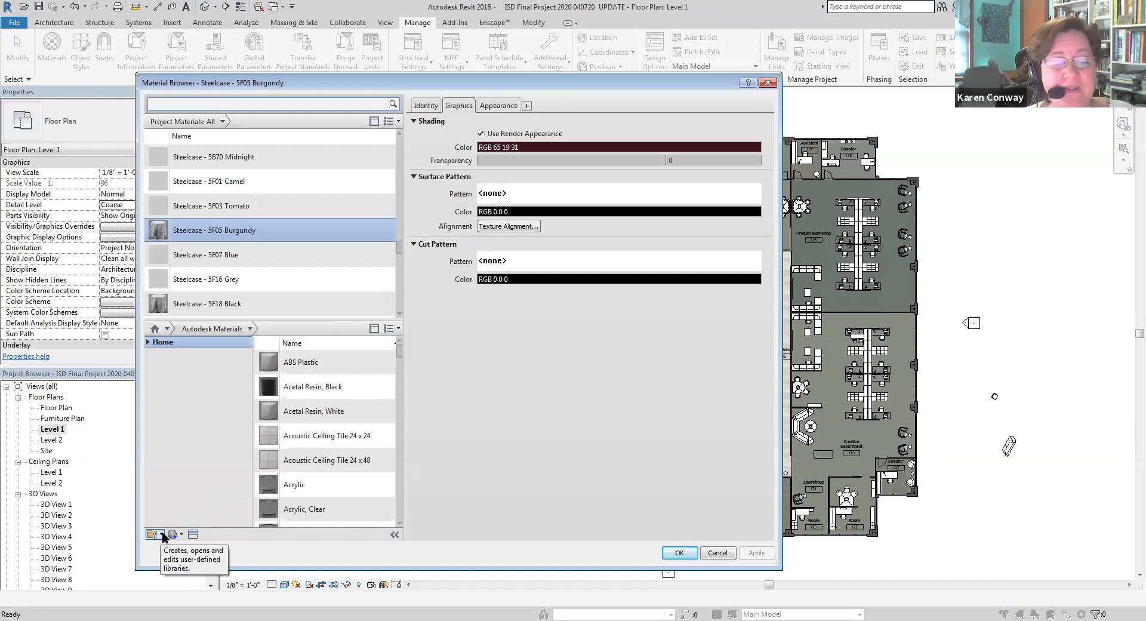
{"action": "left_click", "coordinate": [162, 534]}
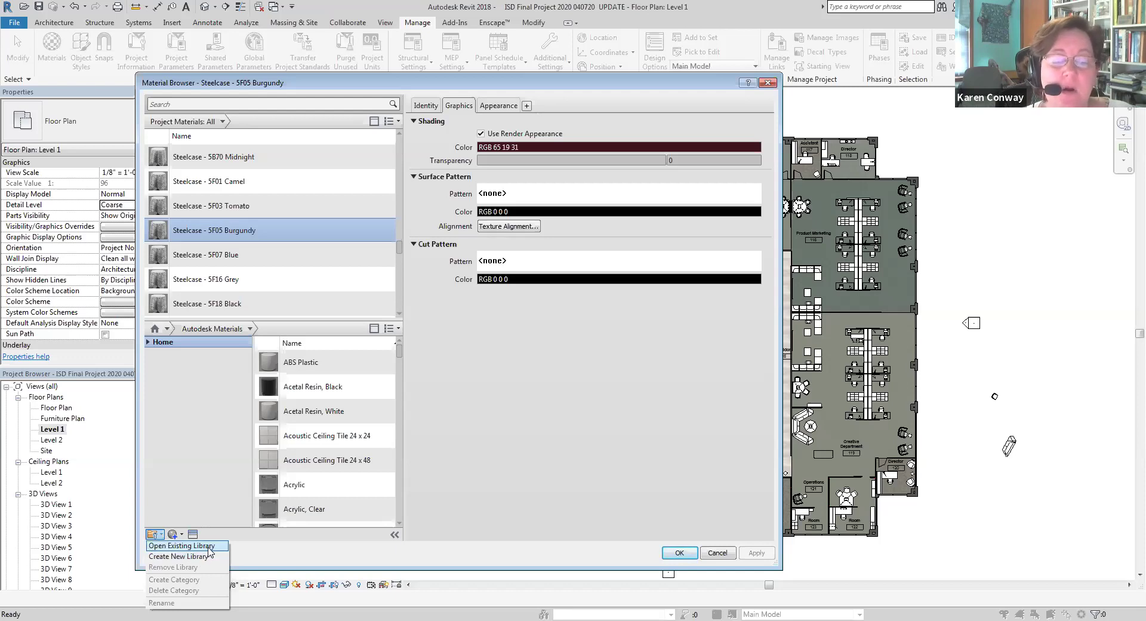
Browse to the Steelcase Material folder and its Steelcase Material.adsklib file, then cancel.
{"action": "left_click", "coordinate": [208, 546]}
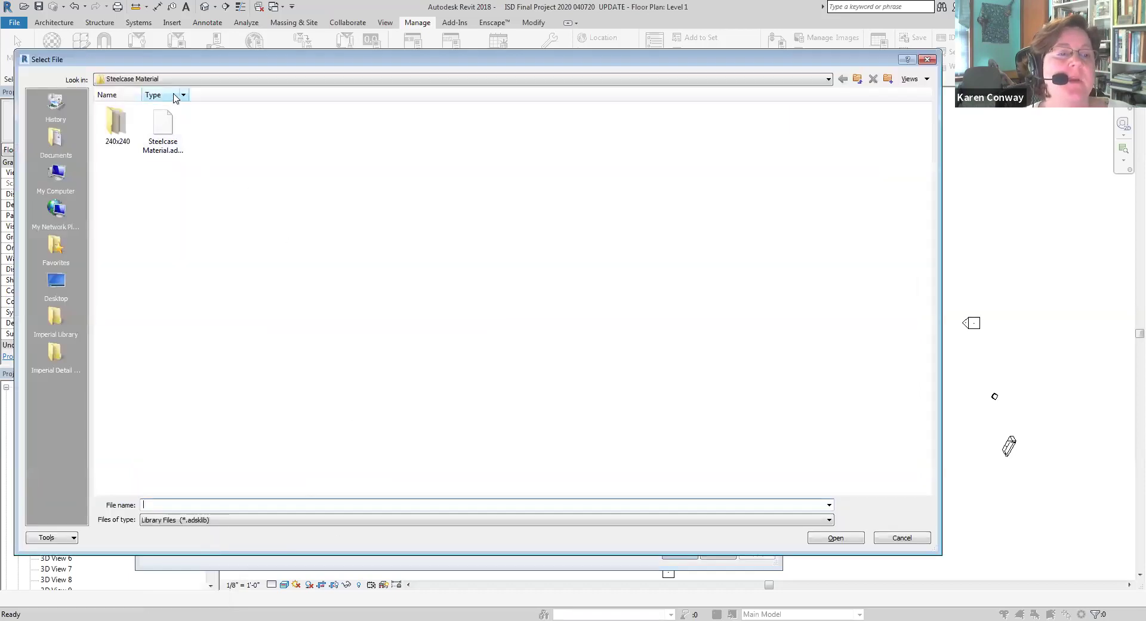
{"action": "left_click", "coordinate": [175, 81]}
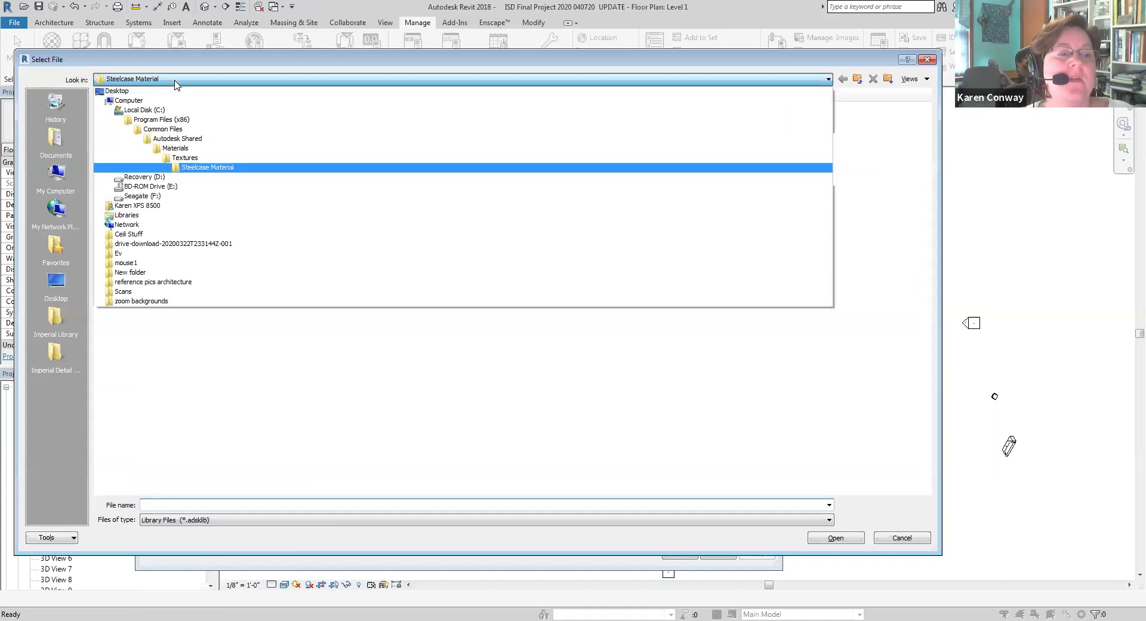
{"action": "left_click", "coordinate": [206, 167]}
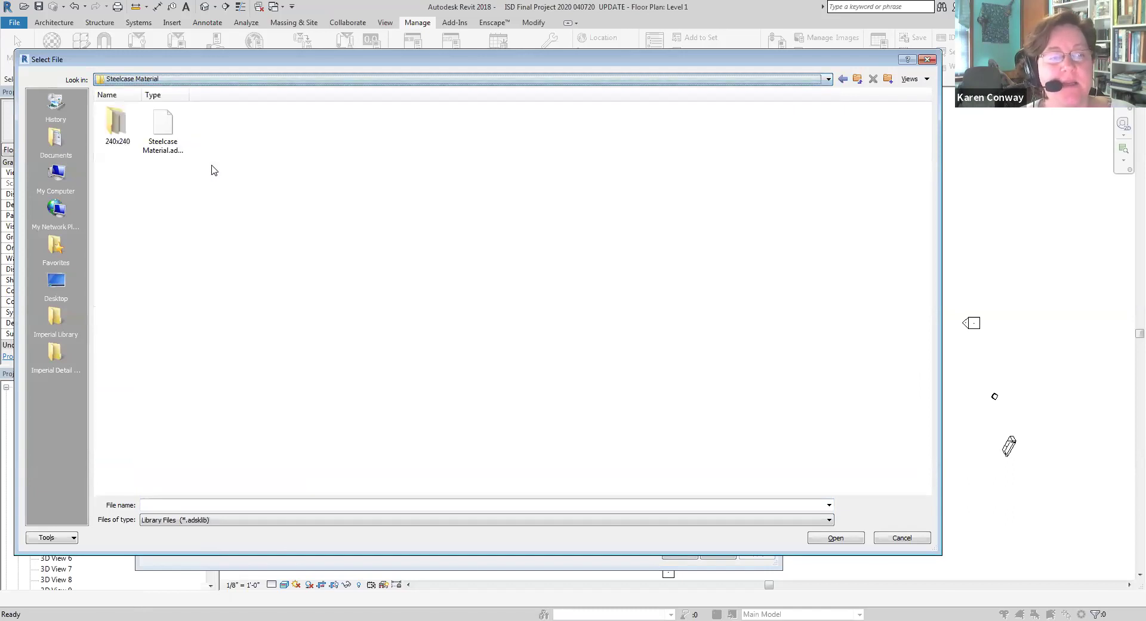
{"action": "double_click", "coordinate": [117, 141]}
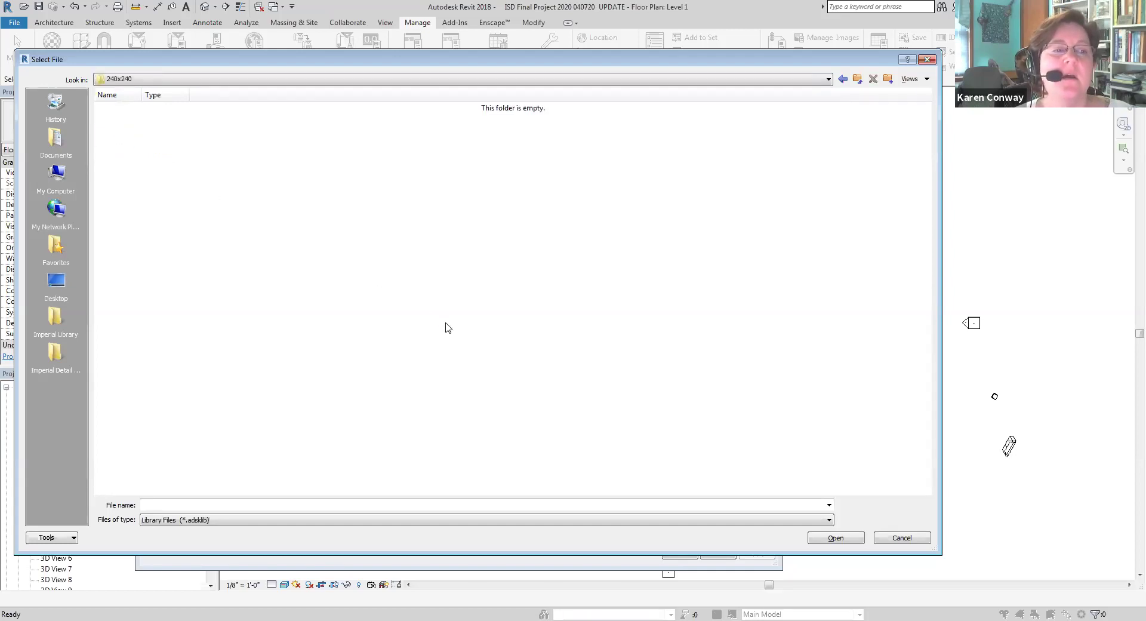
{"action": "left_click", "coordinate": [858, 80]}
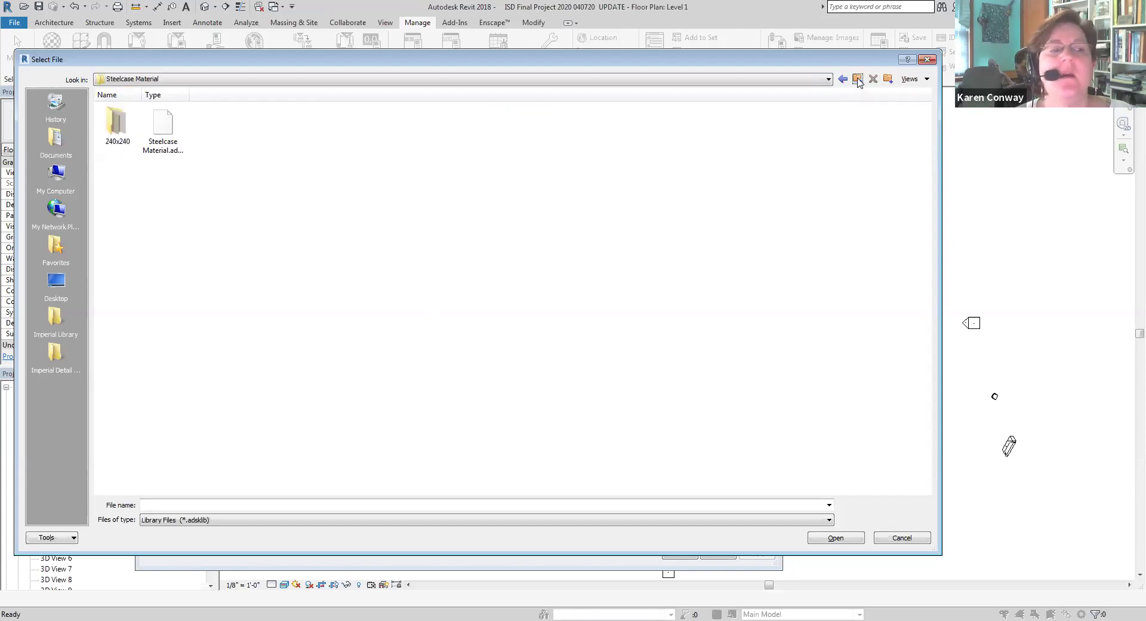
{"action": "left_click", "coordinate": [163, 136]}
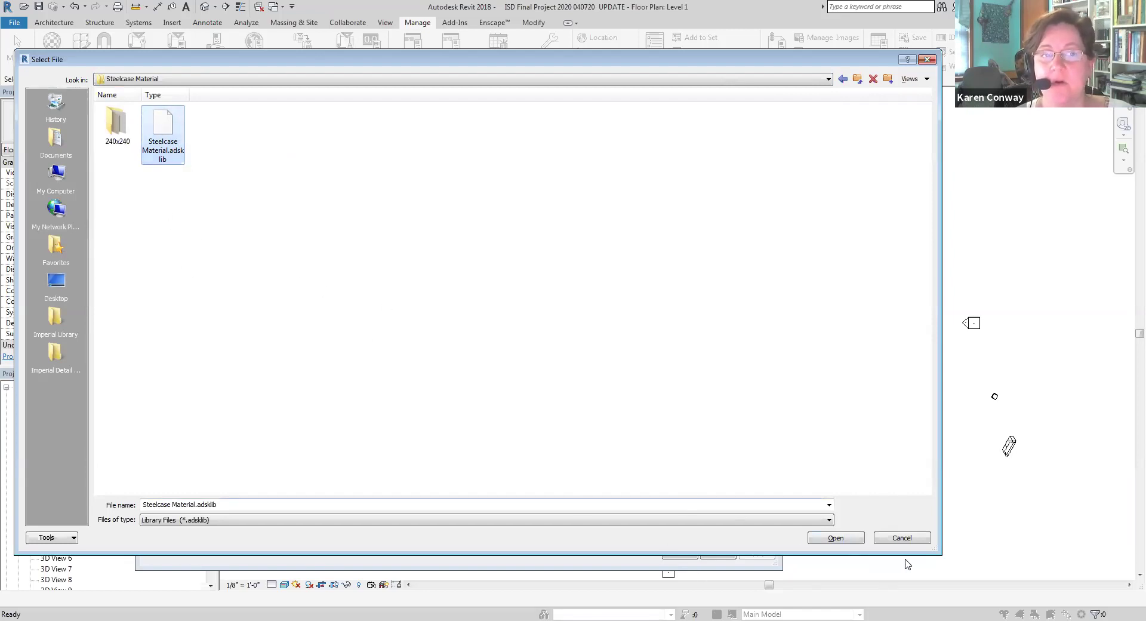
{"action": "left_click", "coordinate": [912, 543]}
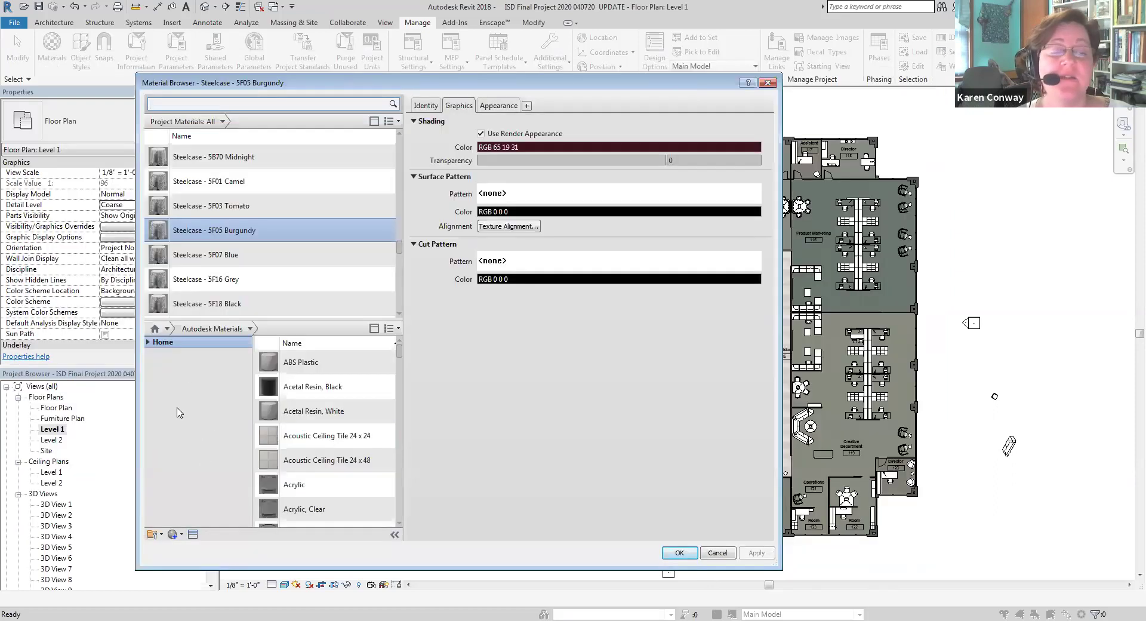
Open the Steelcase Material library from the Material Browser's library list.
{"action": "left_click", "coordinate": [206, 451]}
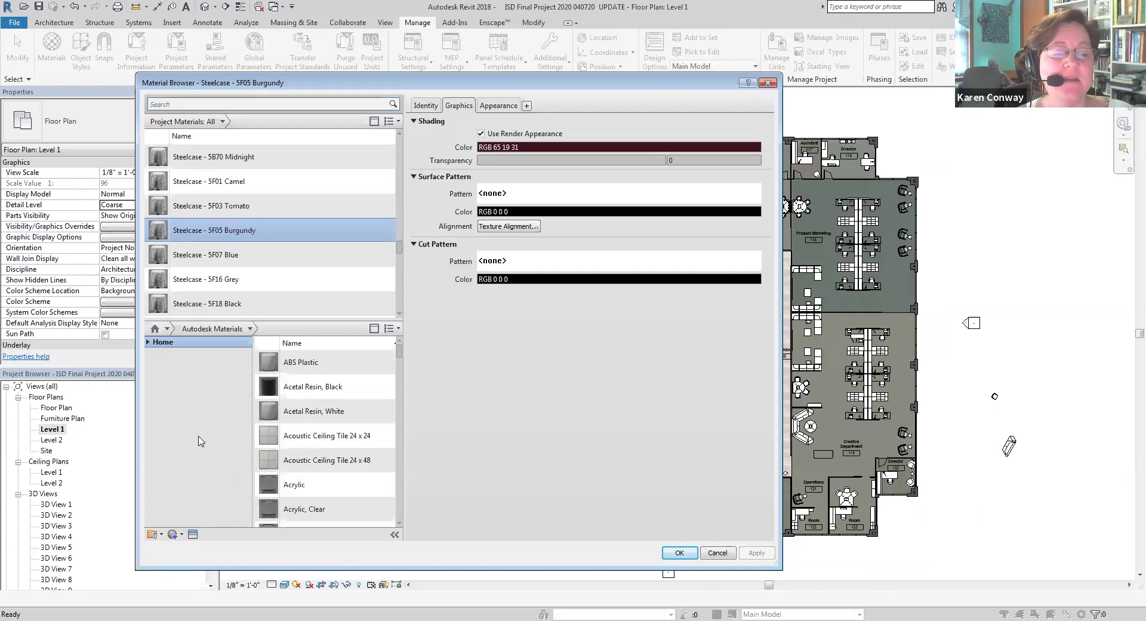
{"action": "left_click", "coordinate": [155, 328]}
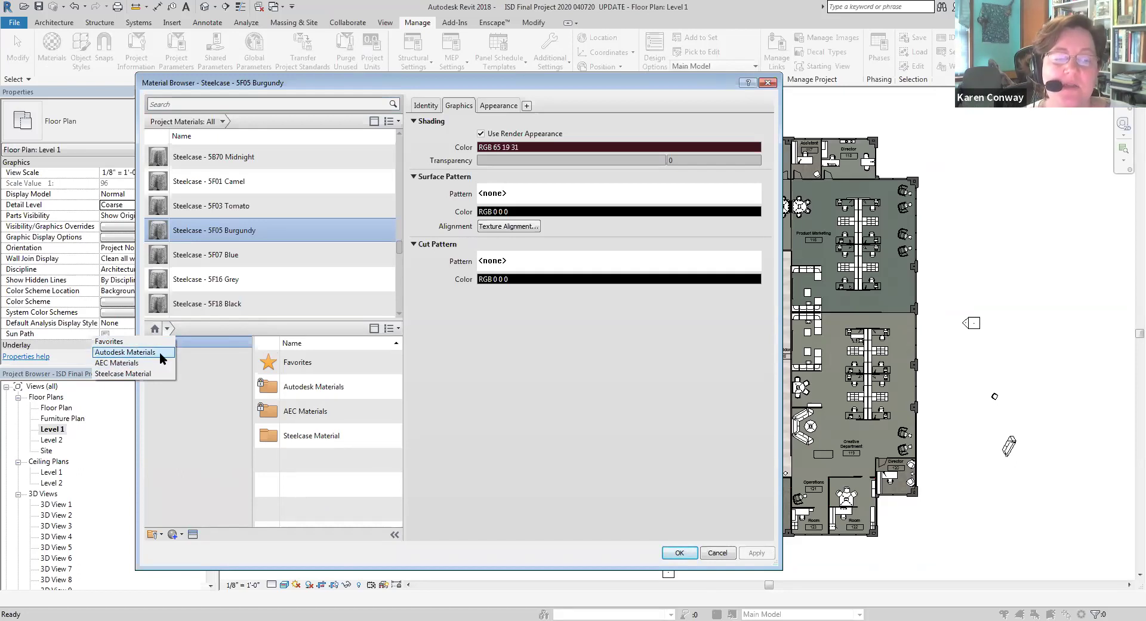
{"action": "left_click", "coordinate": [163, 374]}
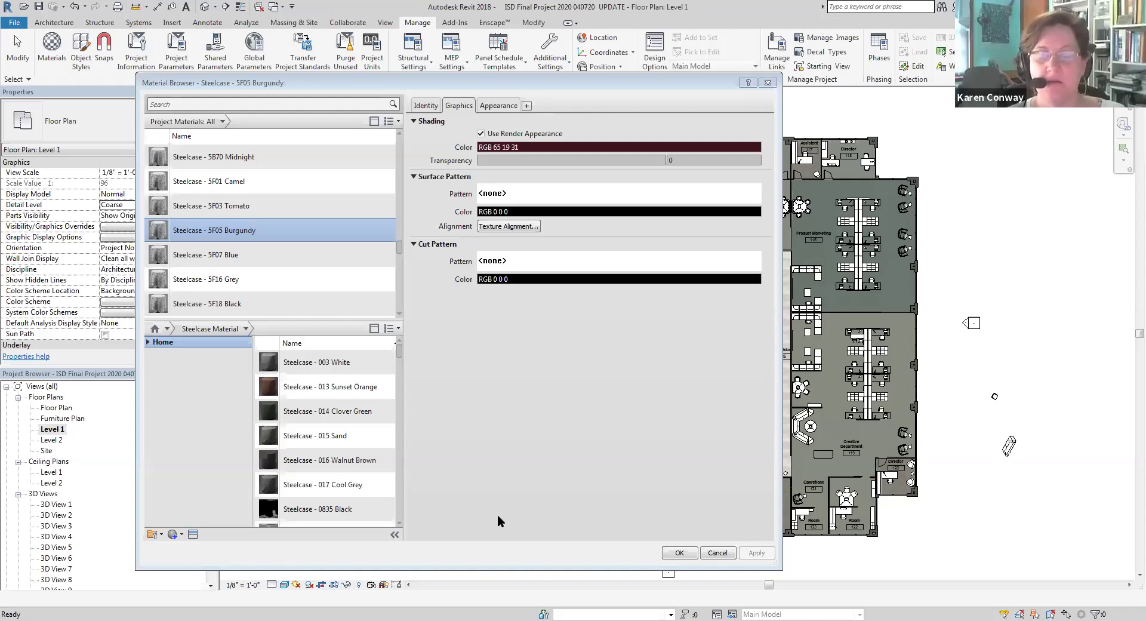
Scroll down the Steelcase library list and add L116 Plum Pleasure to the project materials.
{"action": "mouse_move", "coordinate": [371, 511]}
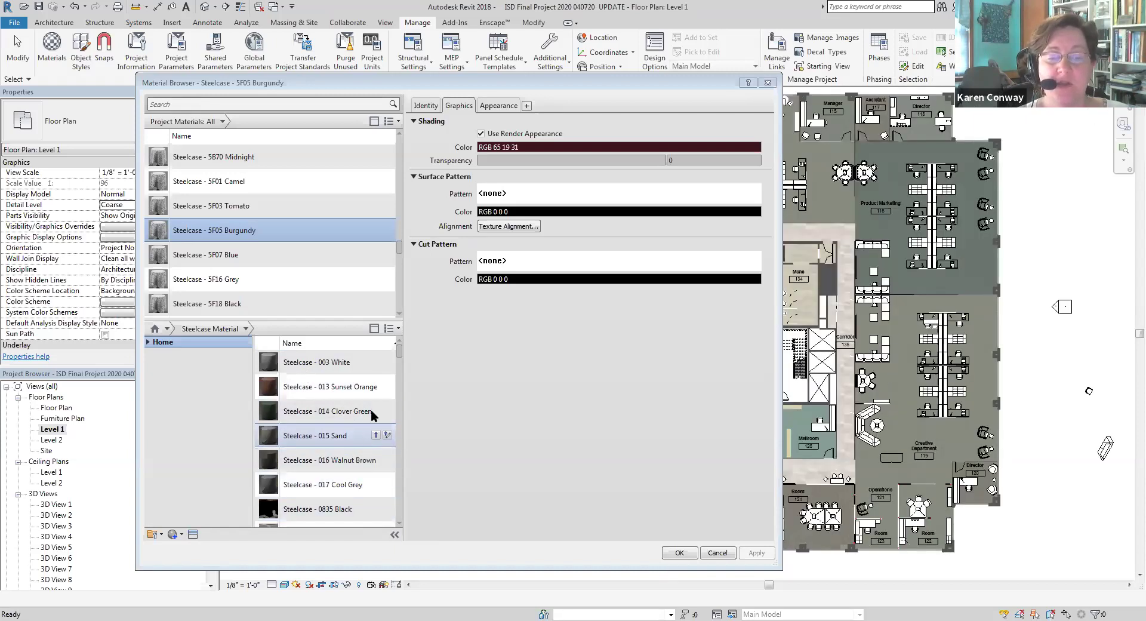
{"action": "scroll", "coordinate": [399, 355], "scroll_direction": "down", "scroll_amount": 5}
{"action": "scroll", "coordinate": [396, 352], "scroll_direction": "up", "scroll_amount": 5}
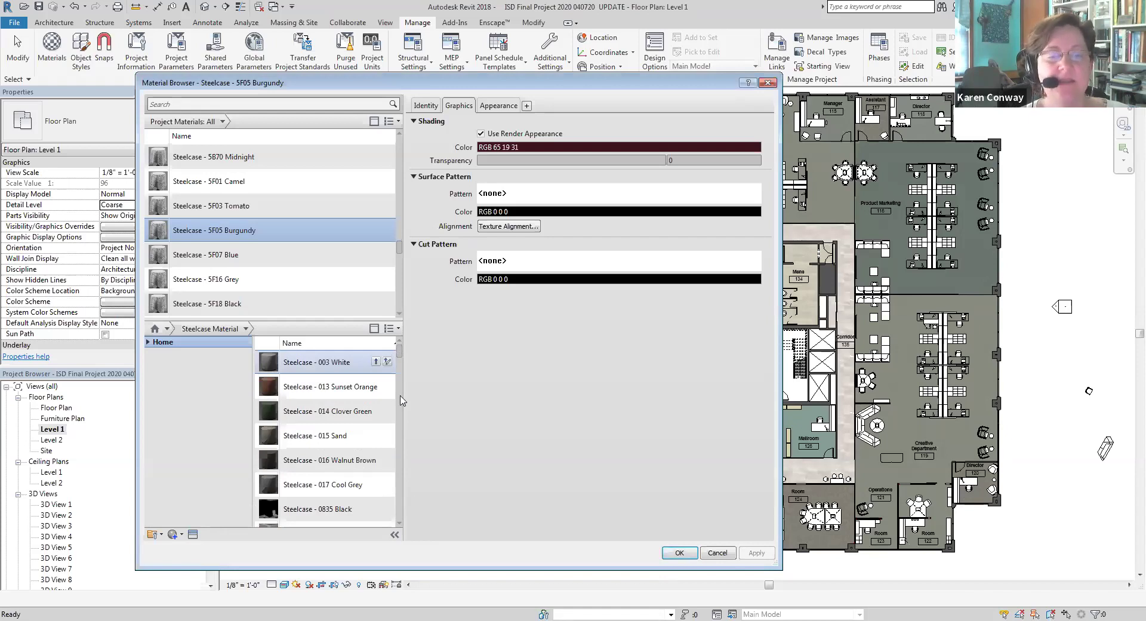
{"action": "left_click", "coordinate": [400, 524]}
{"action": "left_click", "coordinate": [399, 524]}
{"action": "left_click", "coordinate": [400, 525]}
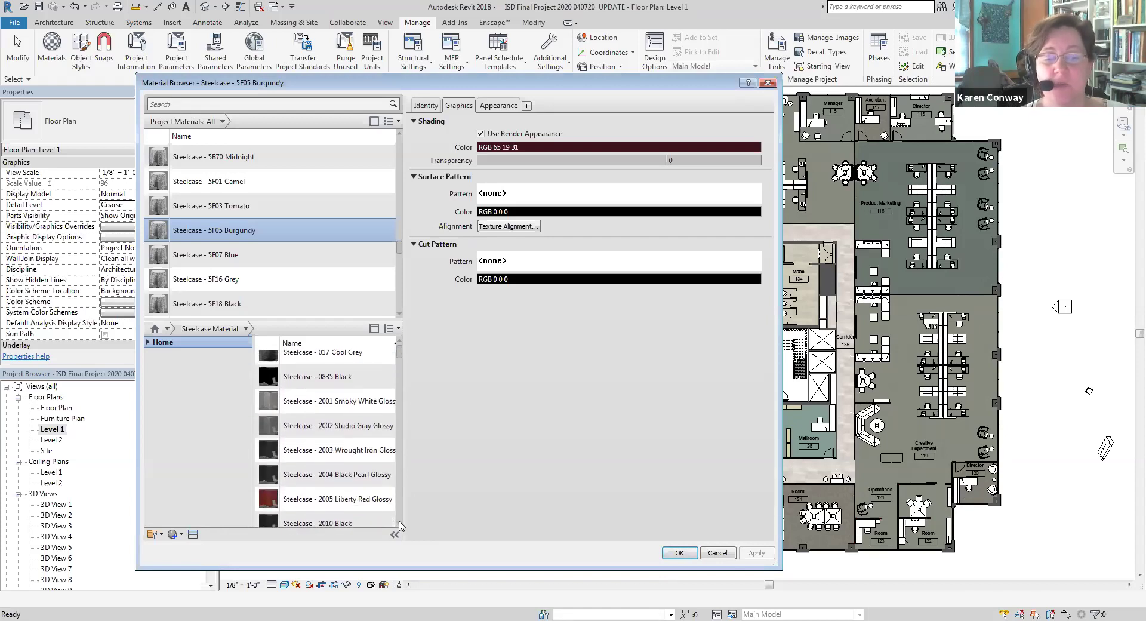
{"action": "left_click", "coordinate": [400, 525]}
{"action": "left_click", "coordinate": [399, 524]}
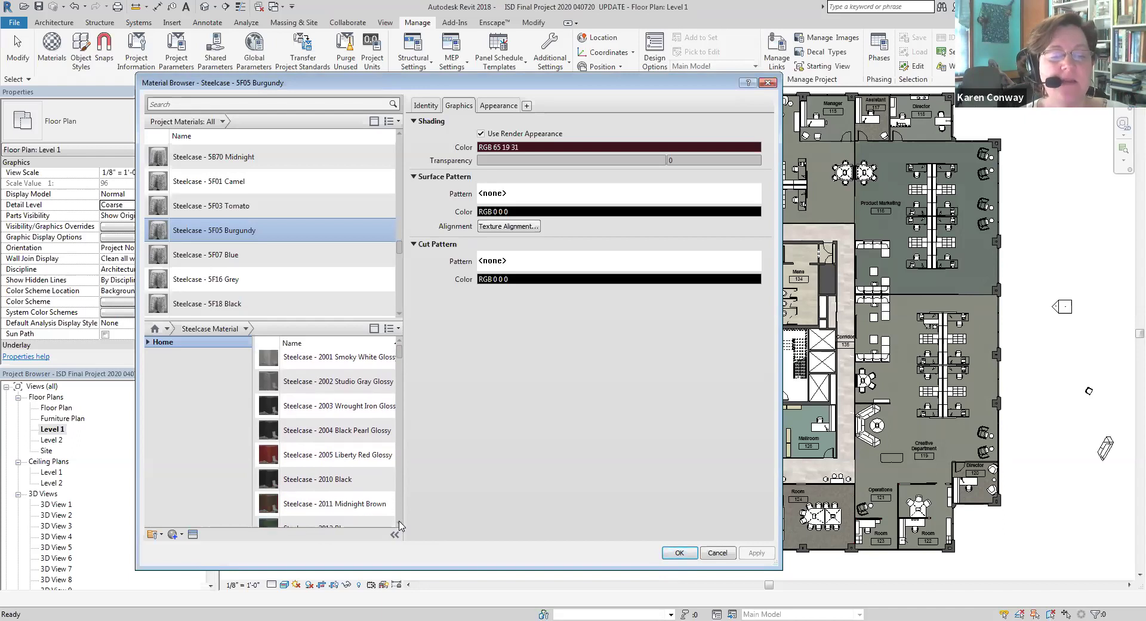
{"action": "left_click", "coordinate": [400, 524]}
{"action": "left_click", "coordinate": [399, 524]}
{"action": "left_click", "coordinate": [399, 524]}
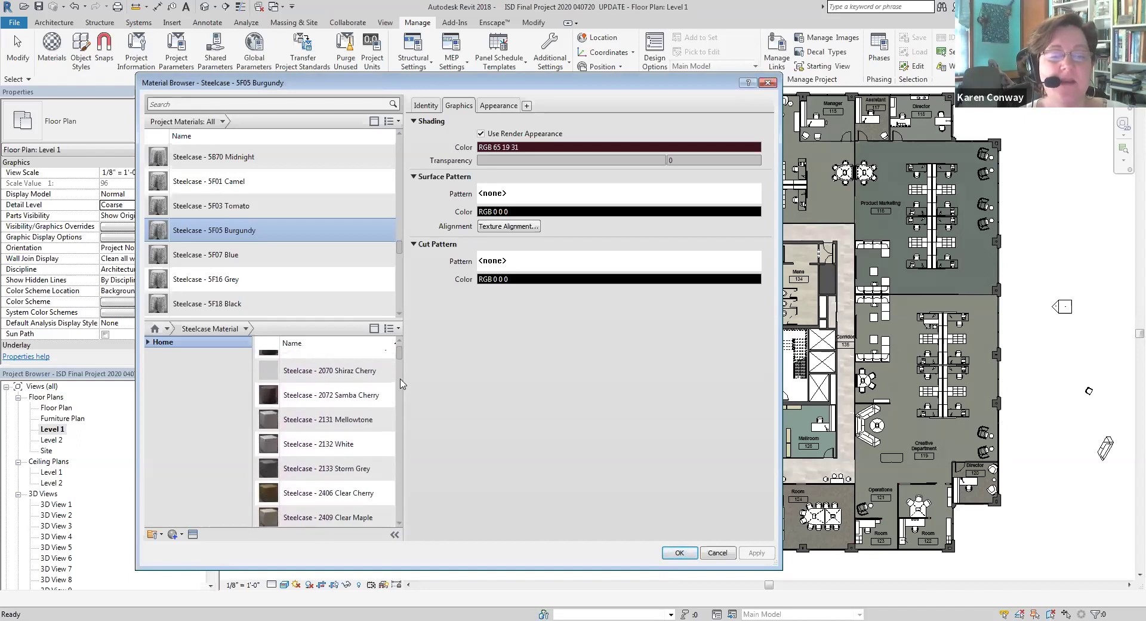
{"action": "left_click_drag", "start_coordinate": [399, 358], "coordinate": [402, 480]}
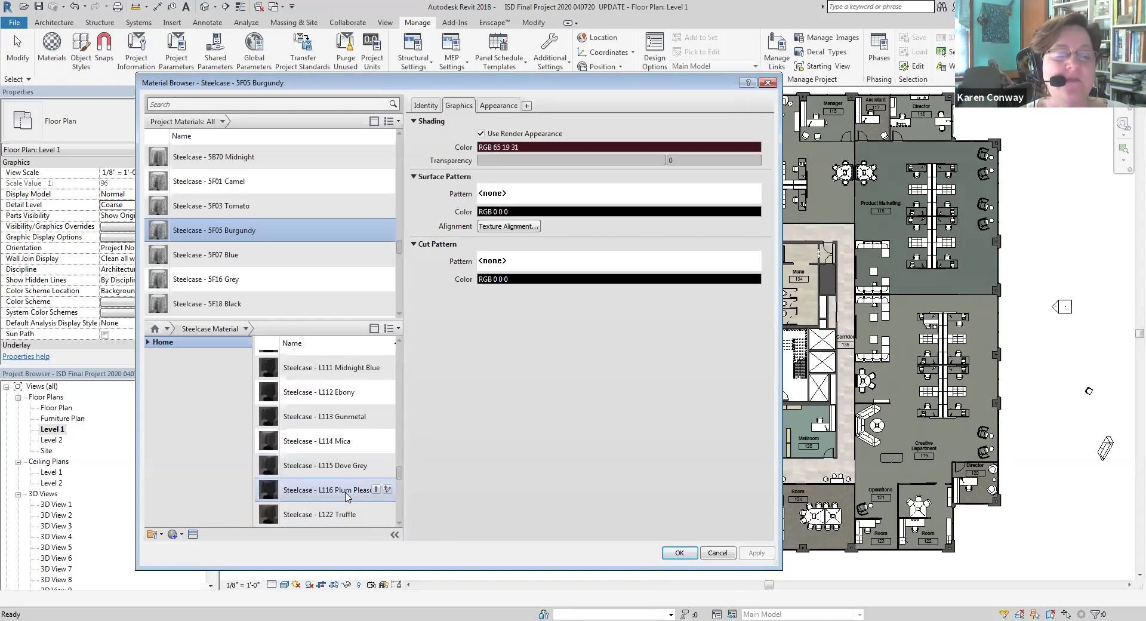
{"action": "left_click", "coordinate": [376, 490]}
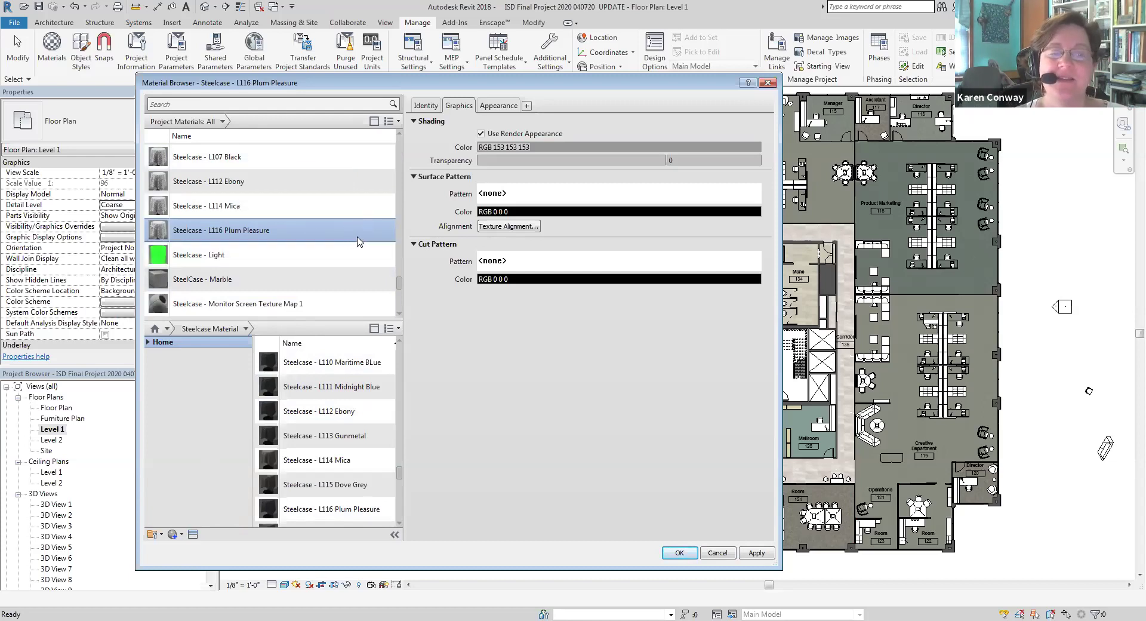
Point L116 Plum Pleasure's appearance image at L116_1_240.jpg in the 240x240 folder.
{"action": "left_click", "coordinate": [500, 106]}
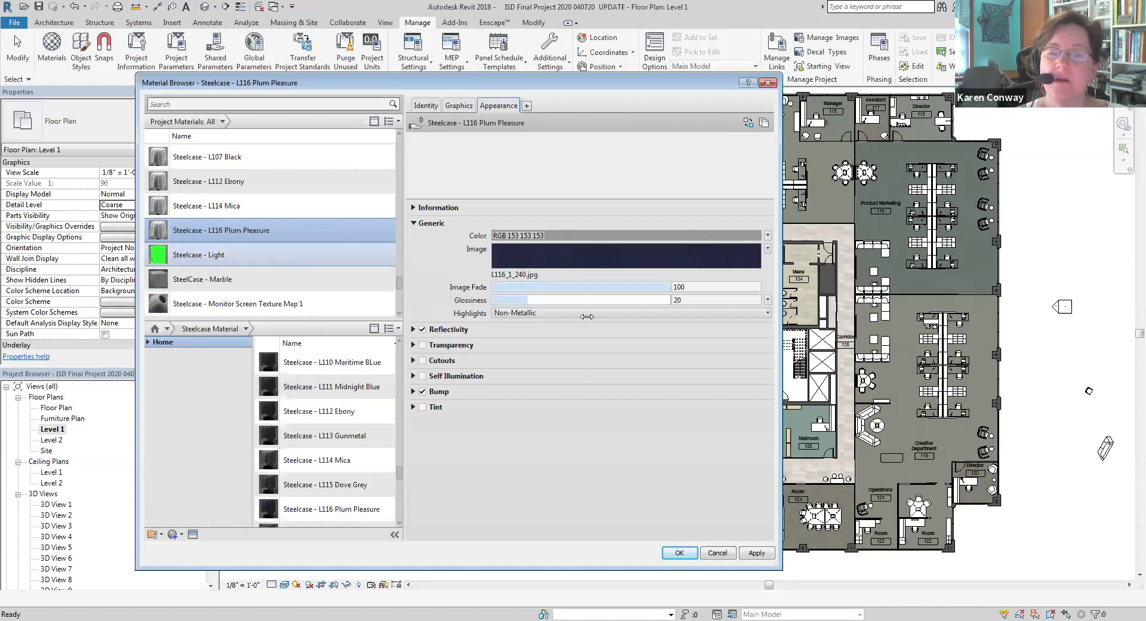
{"action": "left_click", "coordinate": [521, 275]}
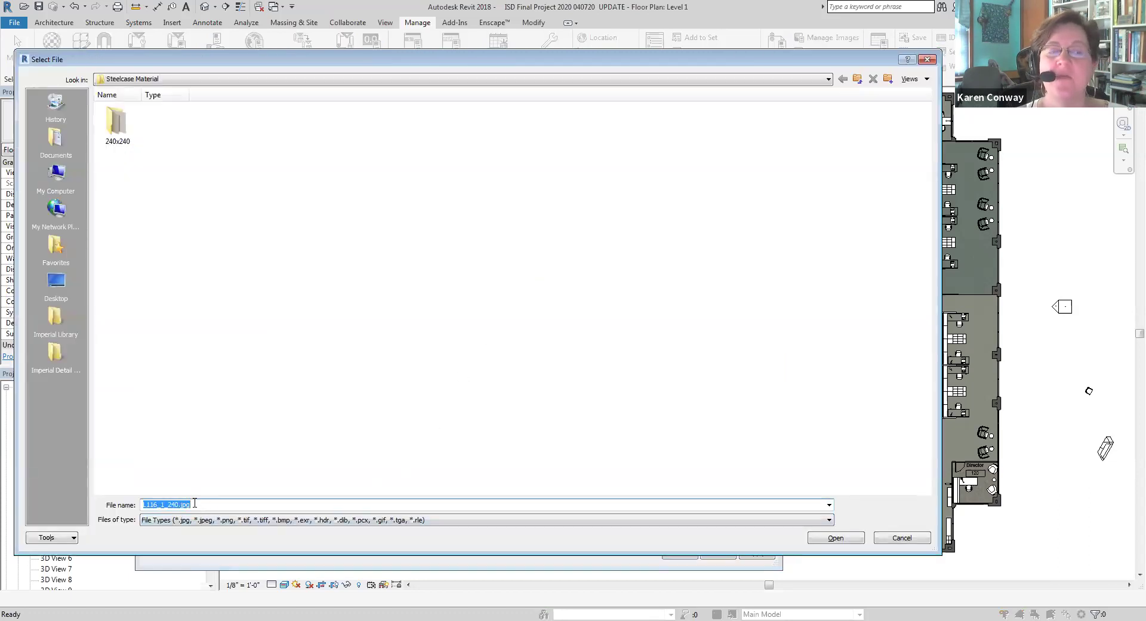
{"action": "left_click", "coordinate": [918, 543]}
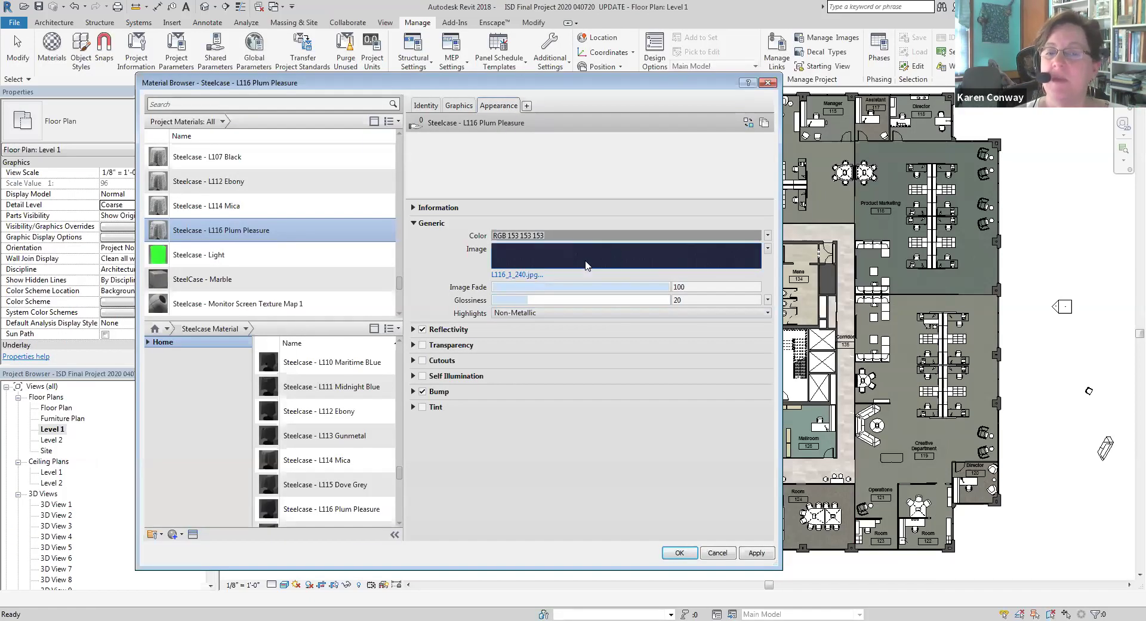
{"action": "mouse_move", "coordinate": [577, 264]}
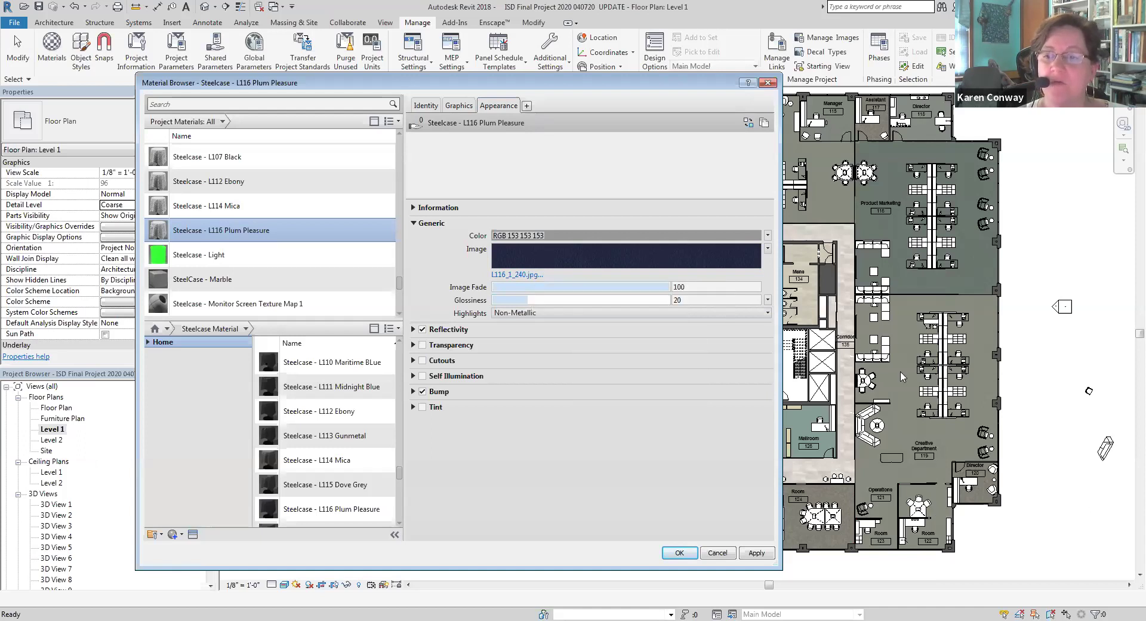
{"action": "left_click", "coordinate": [519, 276]}
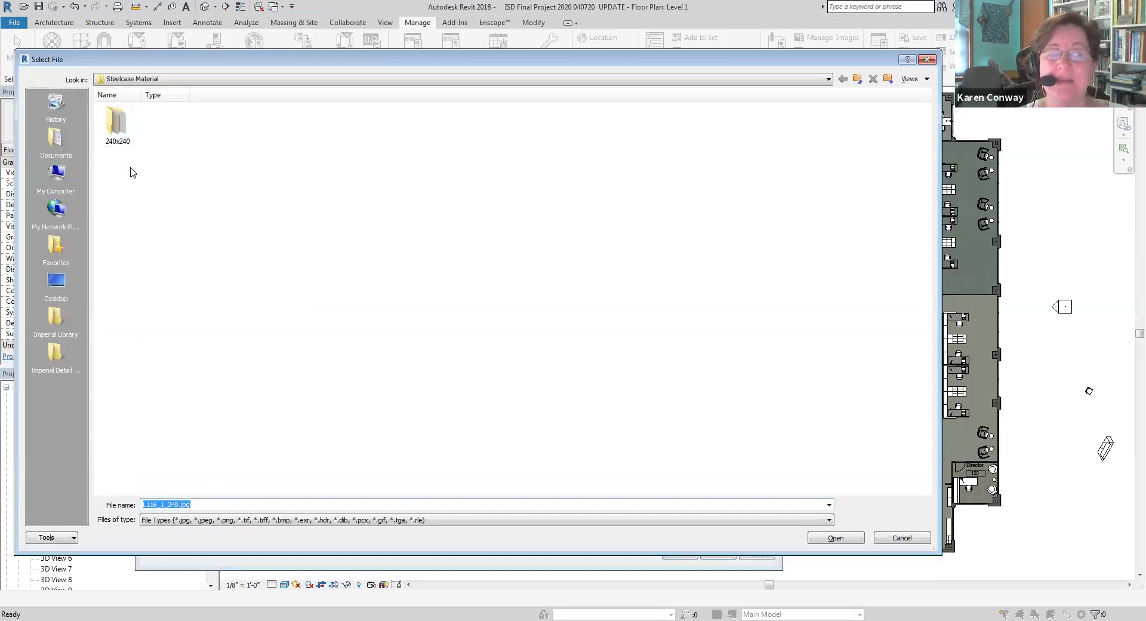
{"action": "double_click", "coordinate": [118, 123]}
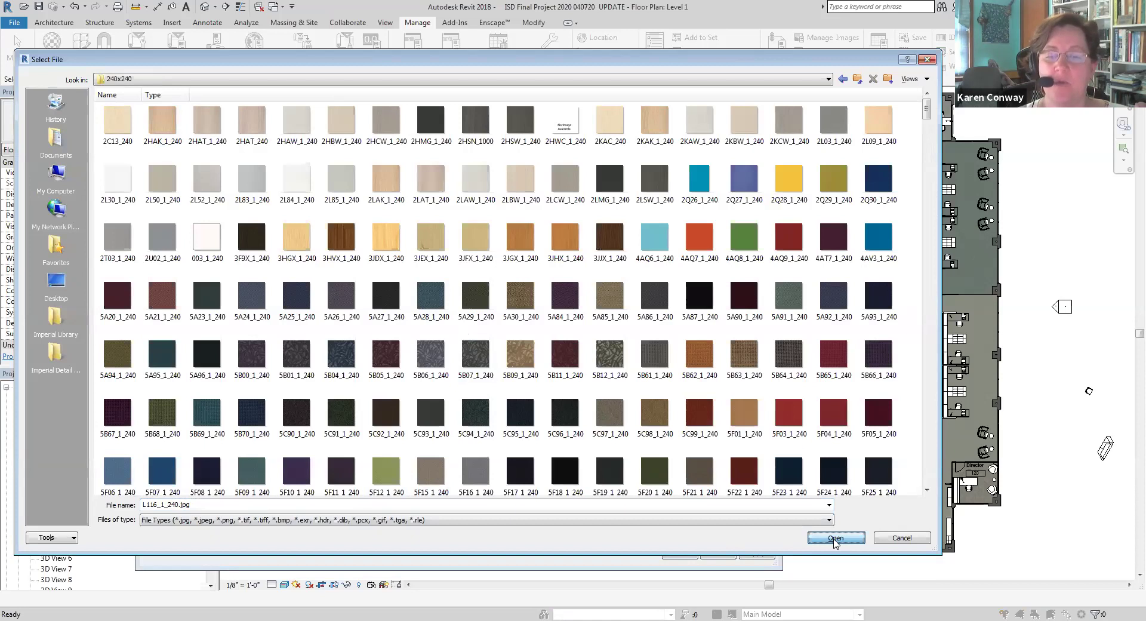
{"action": "left_click", "coordinate": [836, 538]}
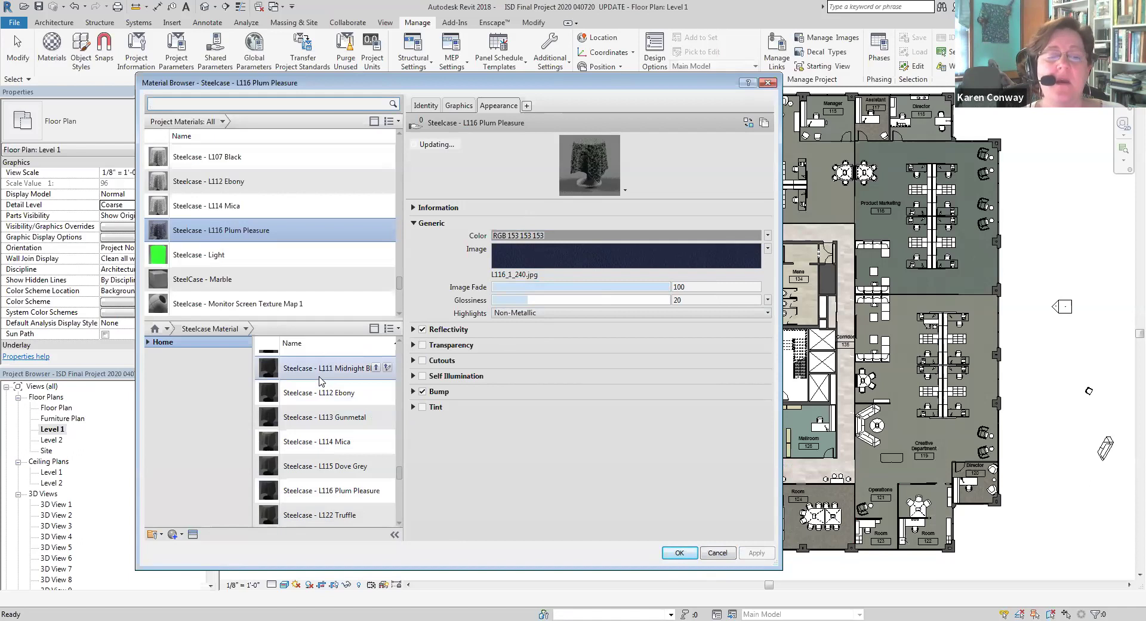
Relink DY09 Dune's image to DY09_1_240.jpg from Steelcase Material > 240x240 and apply.
{"action": "scroll", "coordinate": [334, 382], "scroll_direction": "down", "scroll_amount": 3}
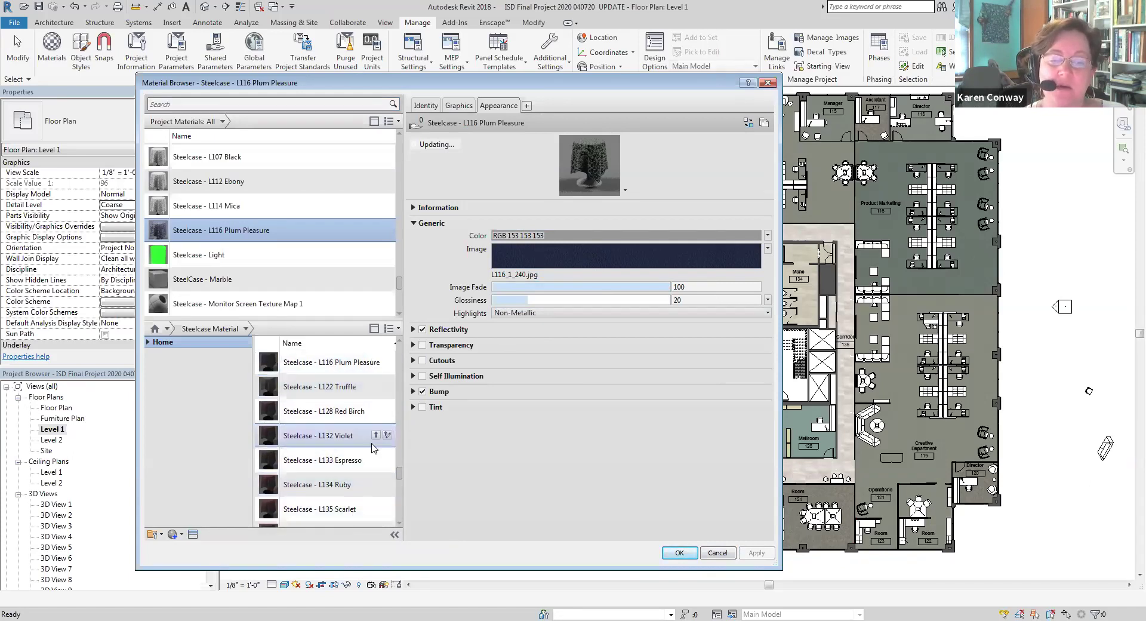
{"action": "scroll", "coordinate": [314, 242], "scroll_direction": "up", "scroll_amount": 3}
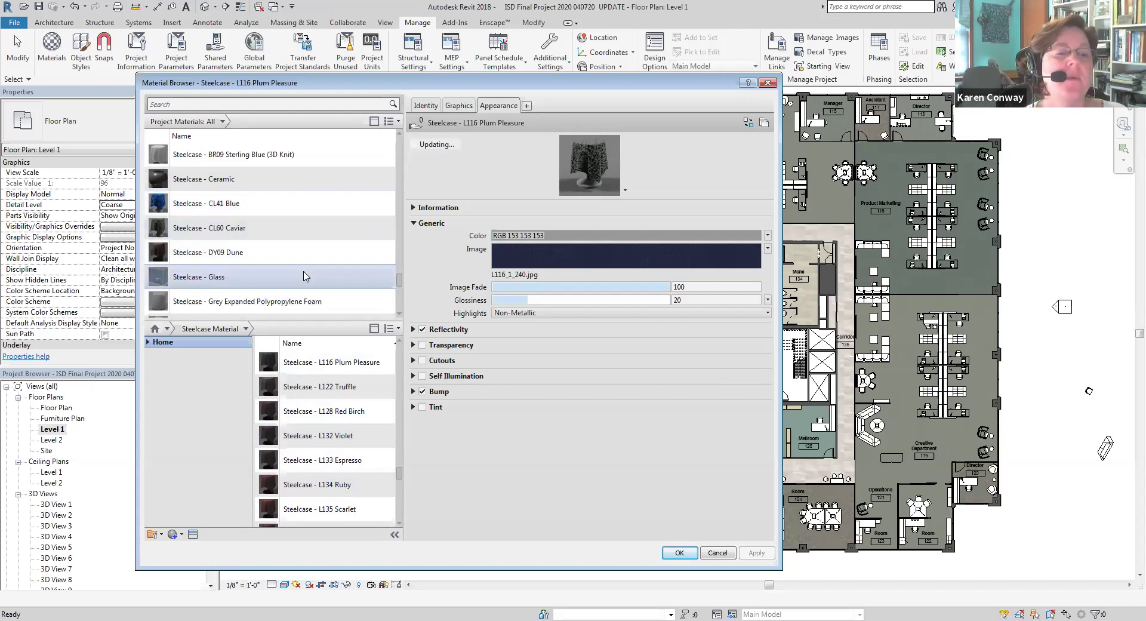
{"action": "left_click", "coordinate": [349, 258]}
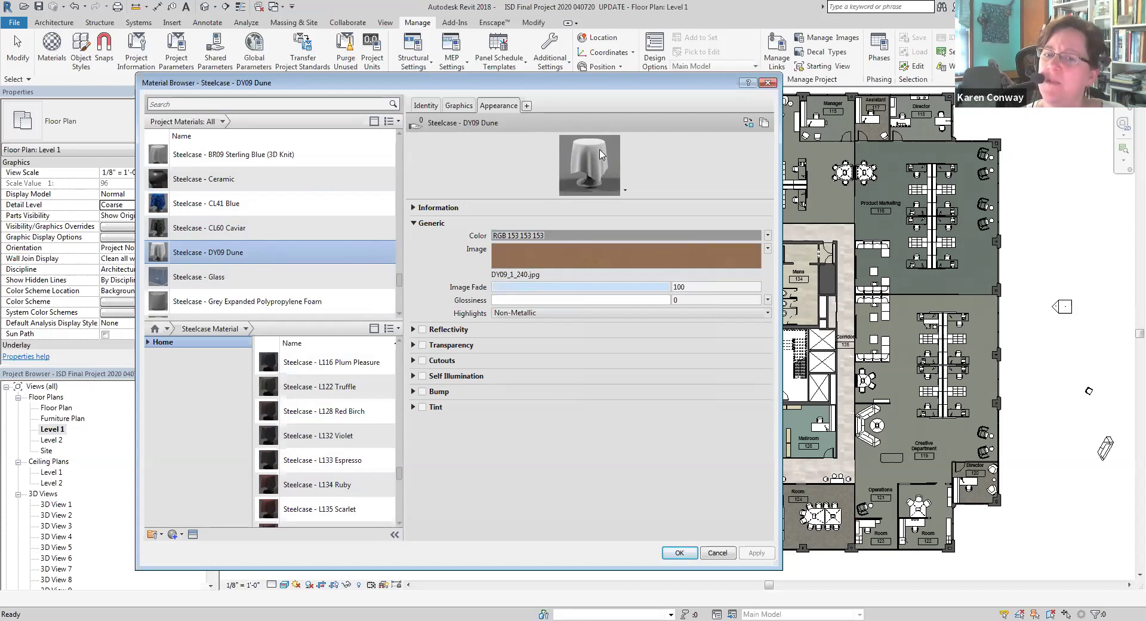
{"action": "left_click", "coordinate": [519, 275]}
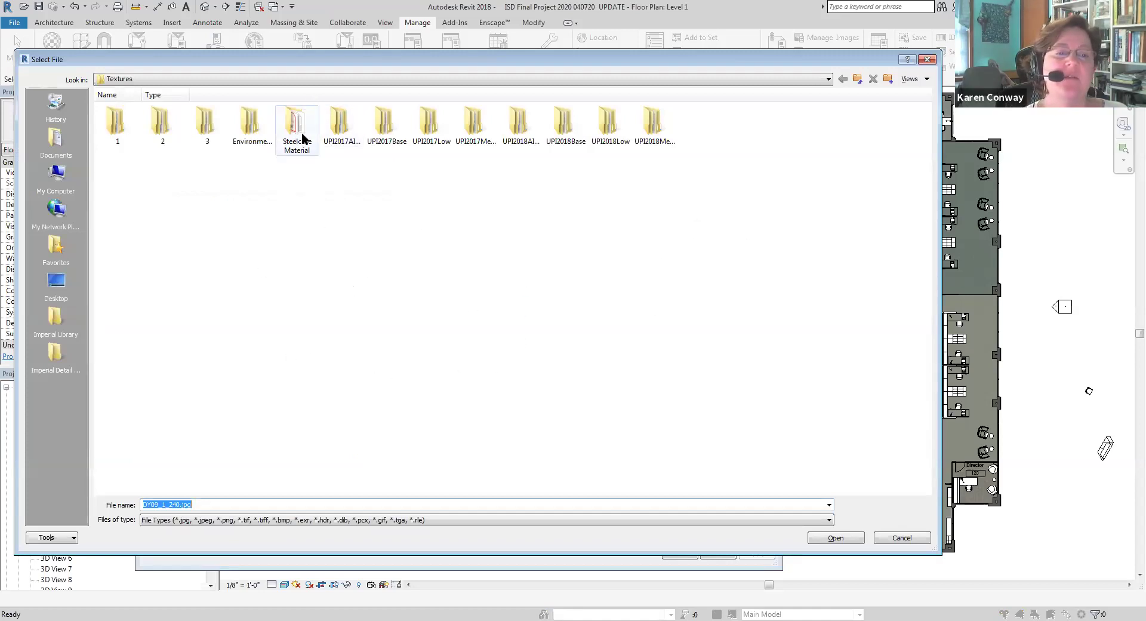
{"action": "double_click", "coordinate": [302, 139]}
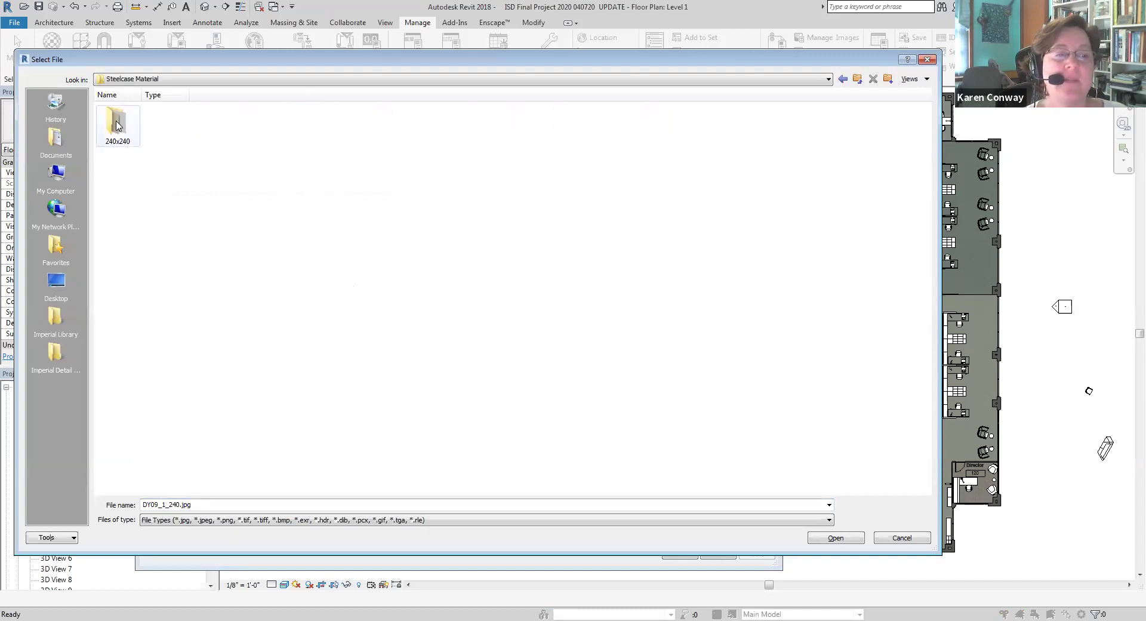
{"action": "double_click", "coordinate": [117, 126]}
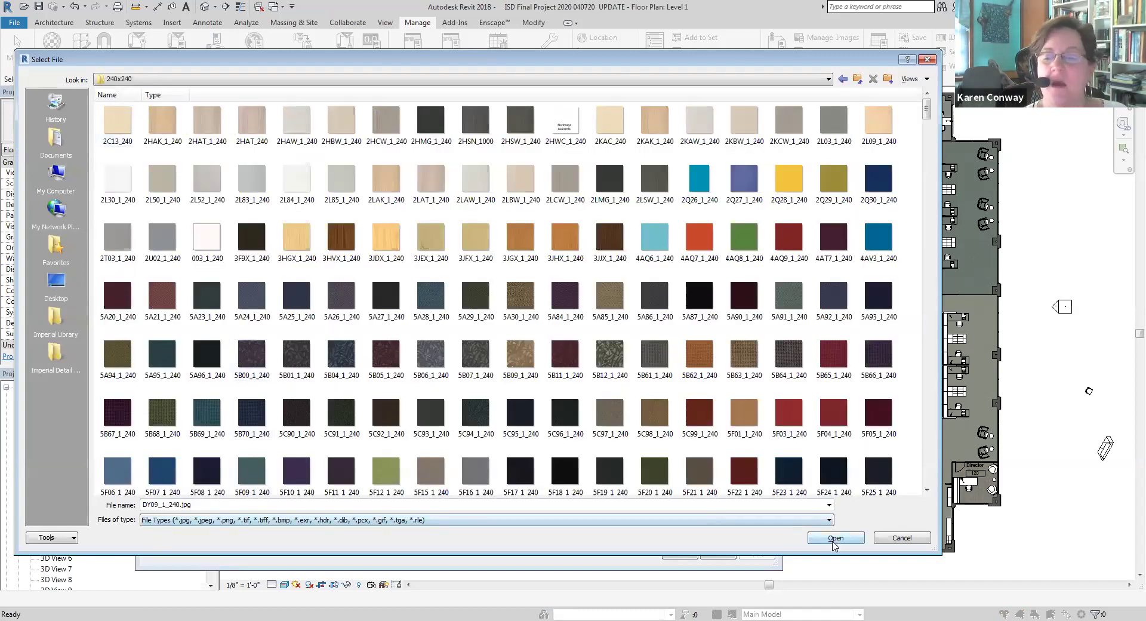
{"action": "left_click", "coordinate": [836, 538]}
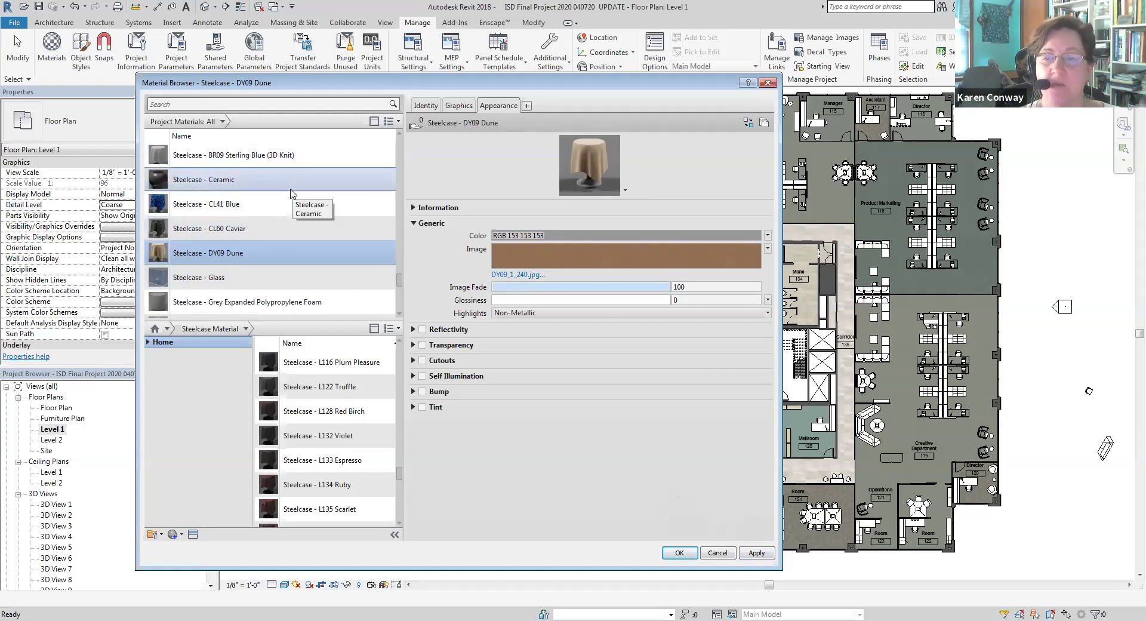
{"action": "left_click", "coordinate": [754, 553]}
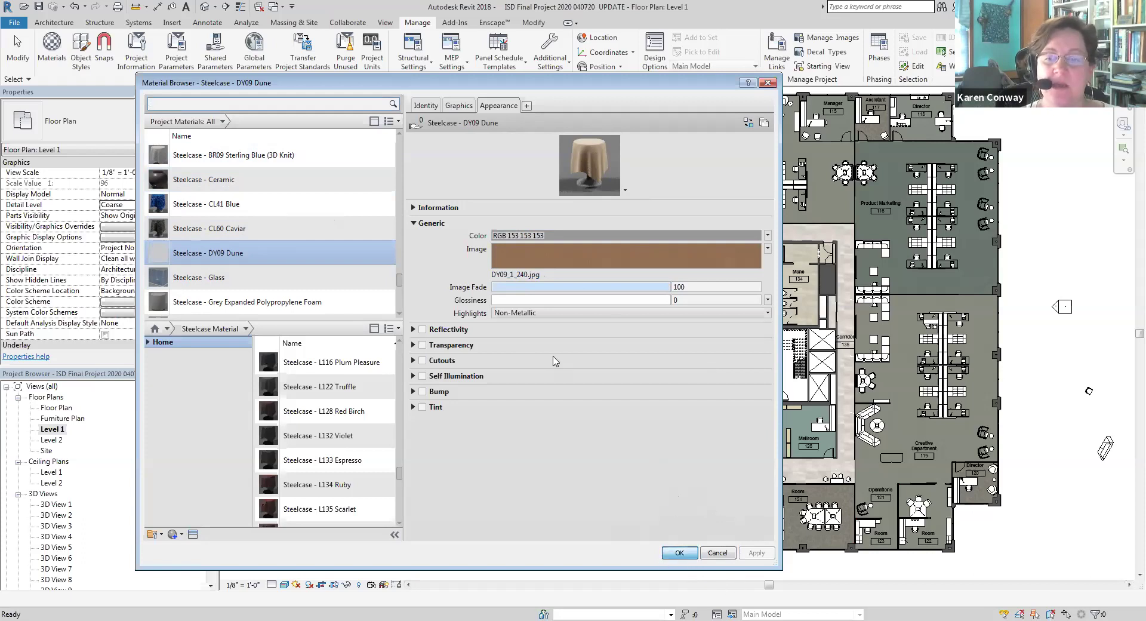
Accept the material changes with OK and pan and zoom the Level 1 floor plan.
{"action": "left_click", "coordinate": [679, 553]}
{"action": "scroll", "coordinate": [493, 265], "scroll_direction": "up", "scroll_amount": 2}
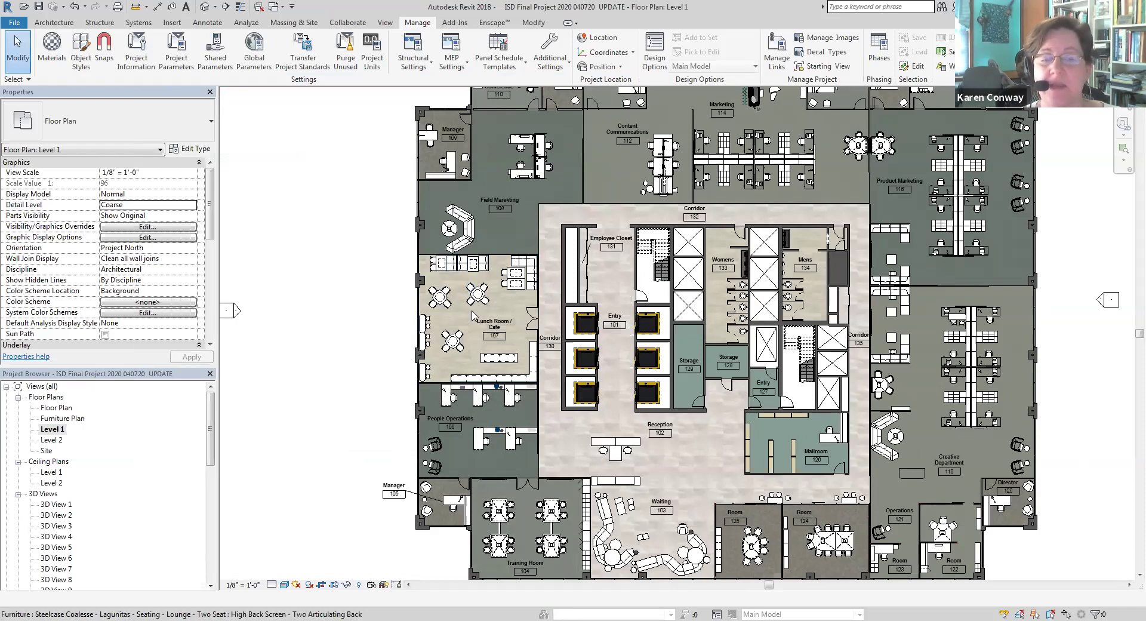
{"action": "middle_click_drag", "start_coordinate": [595, 338], "coordinate": [573, 334]}
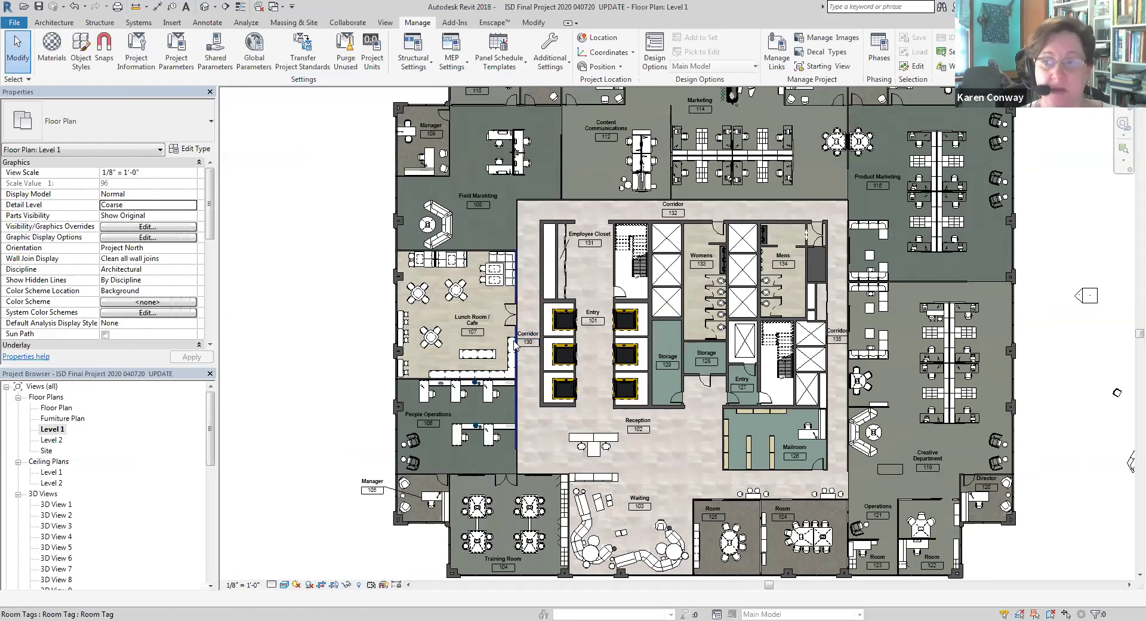
{"action": "scroll", "coordinate": [418, 298], "scroll_direction": "down", "scroll_amount": 2}
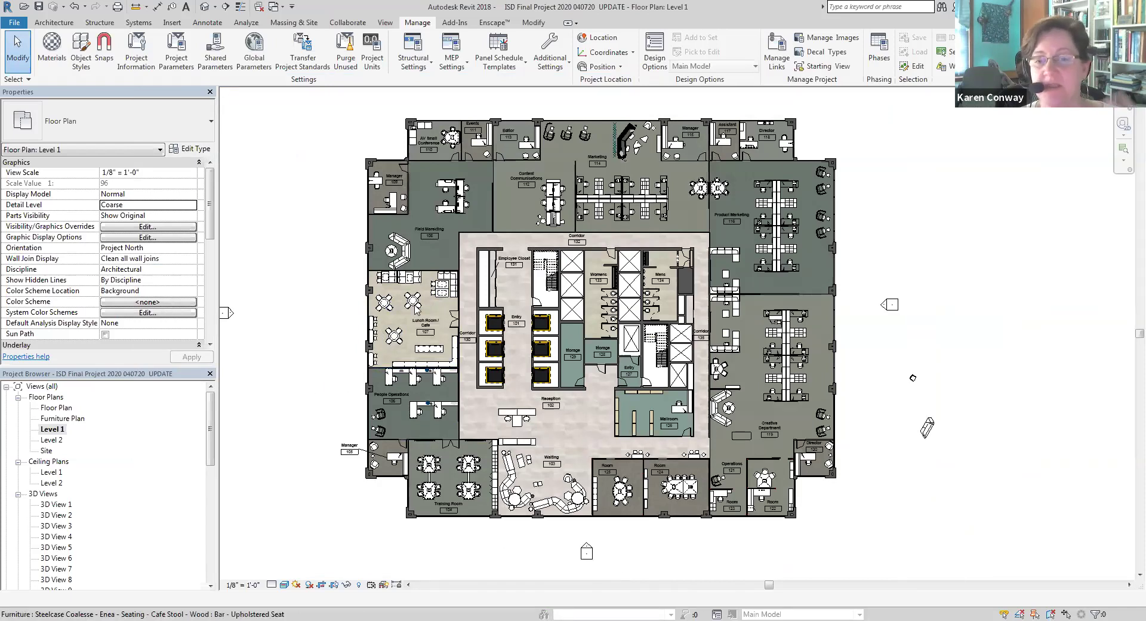
{"action": "scroll", "coordinate": [501, 239], "scroll_direction": "up", "scroll_amount": 1}
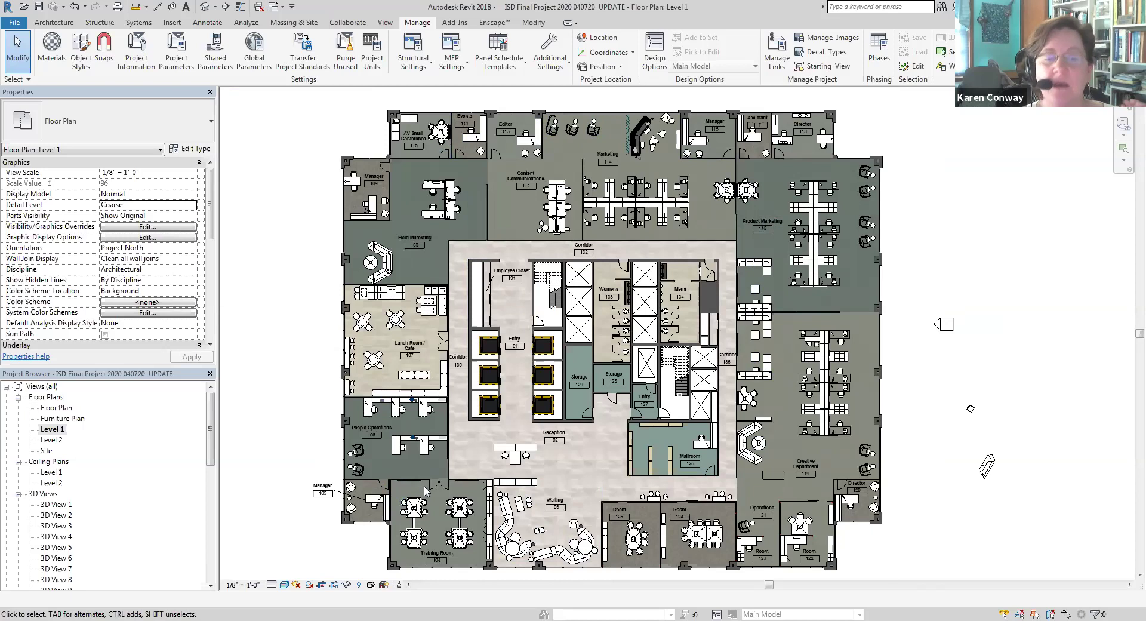
{"action": "scroll", "coordinate": [409, 354], "scroll_direction": "up", "scroll_amount": 2}
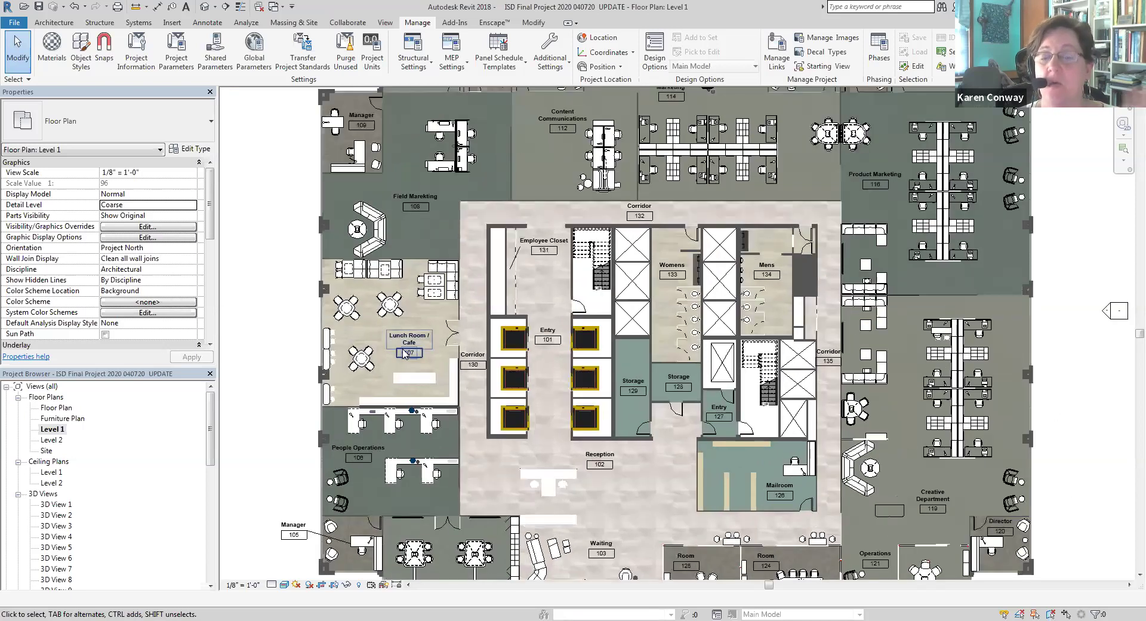